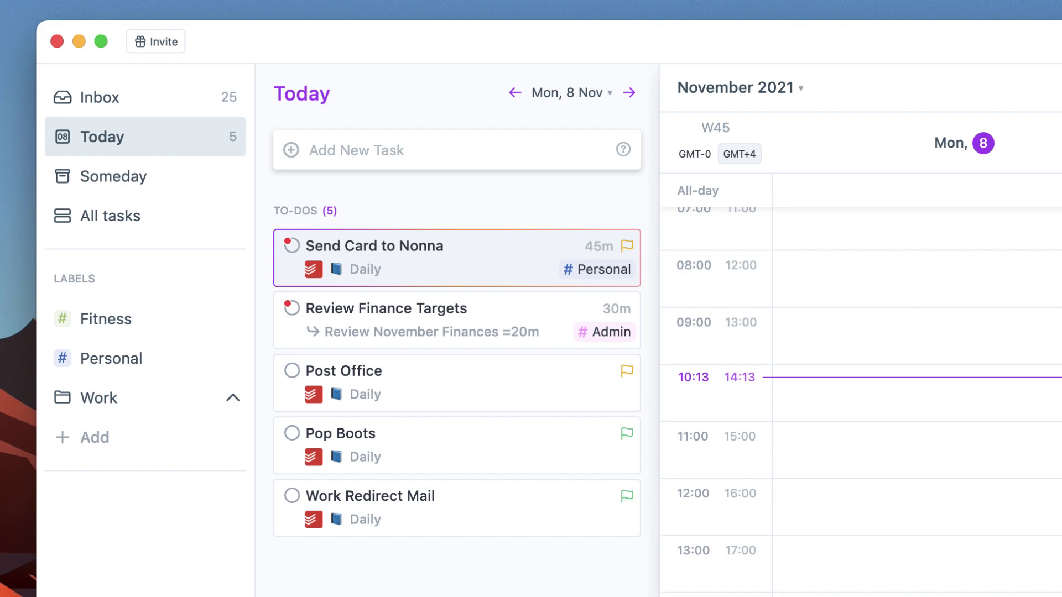
Step: Add a new task named 'Recording' to today's list
{"action": "scroll", "coordinate": [863, 402], "scroll_direction": "down", "scroll_amount": 1}
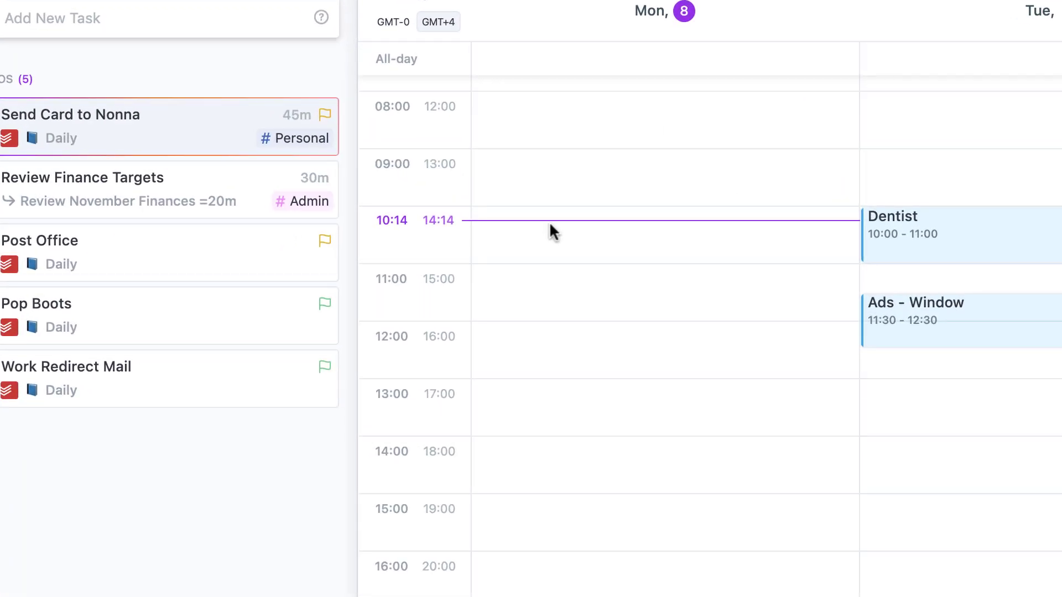
{"action": "left_click", "coordinate": [121, 15]}
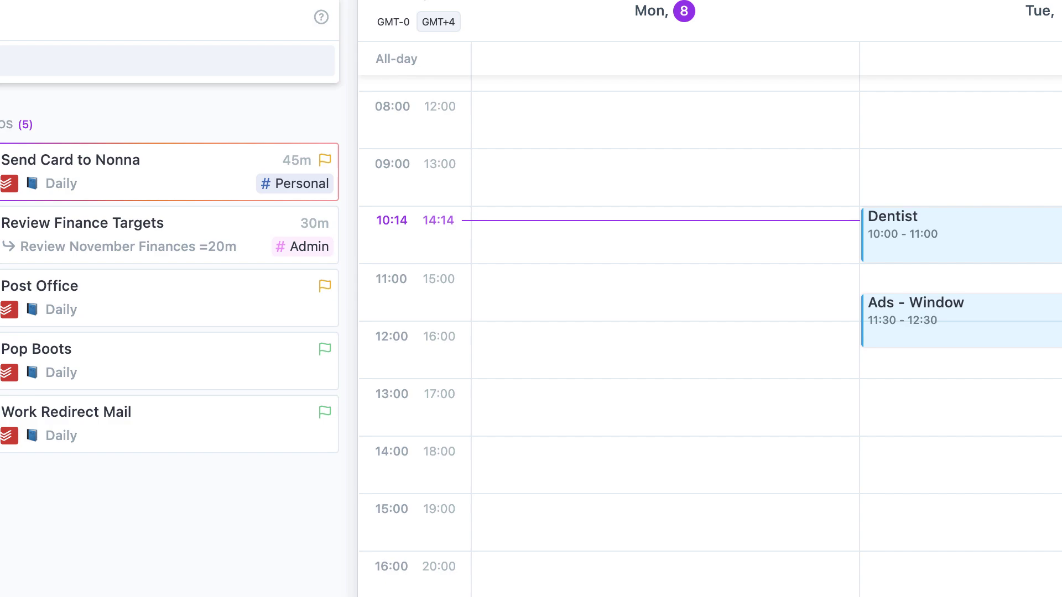
{"action": "type", "text": "Recording"}
{"action": "key", "text": "Return"}
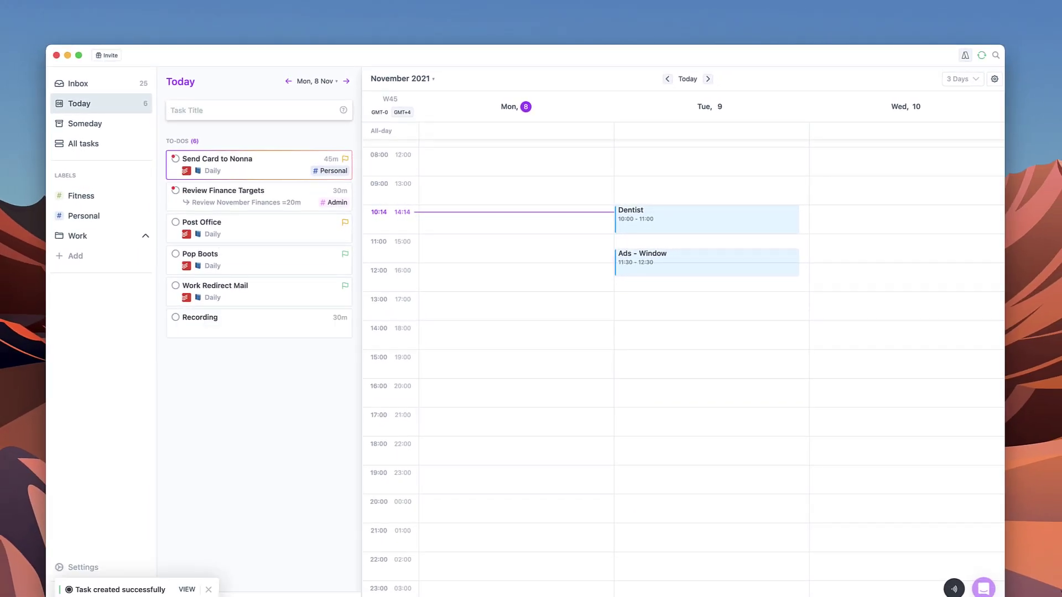
Step: Give the Recording task a 1h 30m duration and High priority
{"action": "left_click", "coordinate": [287, 318]}
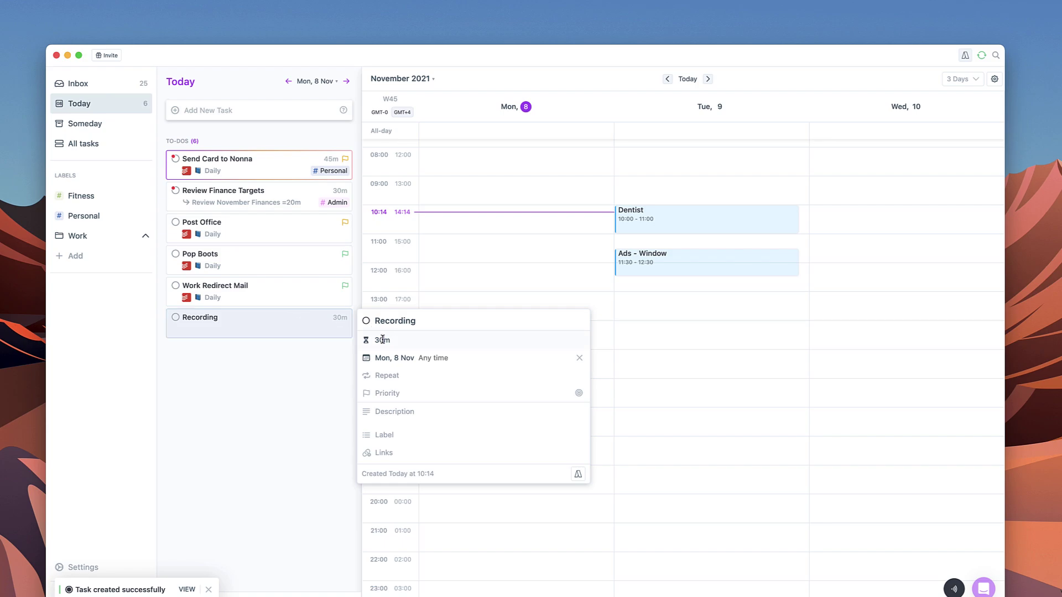
{"action": "left_click_drag", "start_coordinate": [383, 339], "coordinate": [369, 339]}
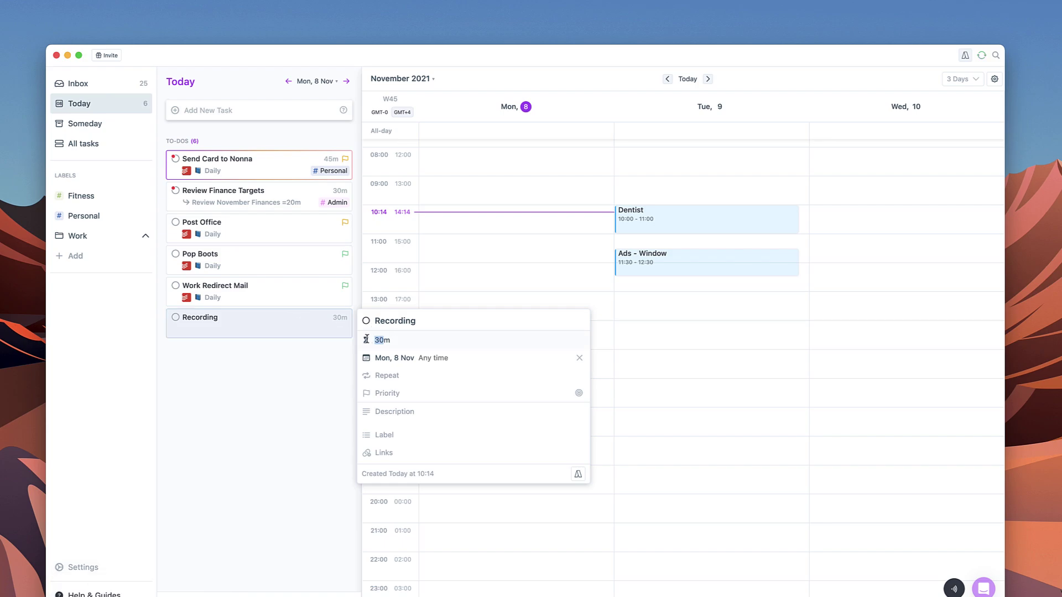
{"action": "type", "text": "0"}
{"action": "left_click", "coordinate": [459, 395]}
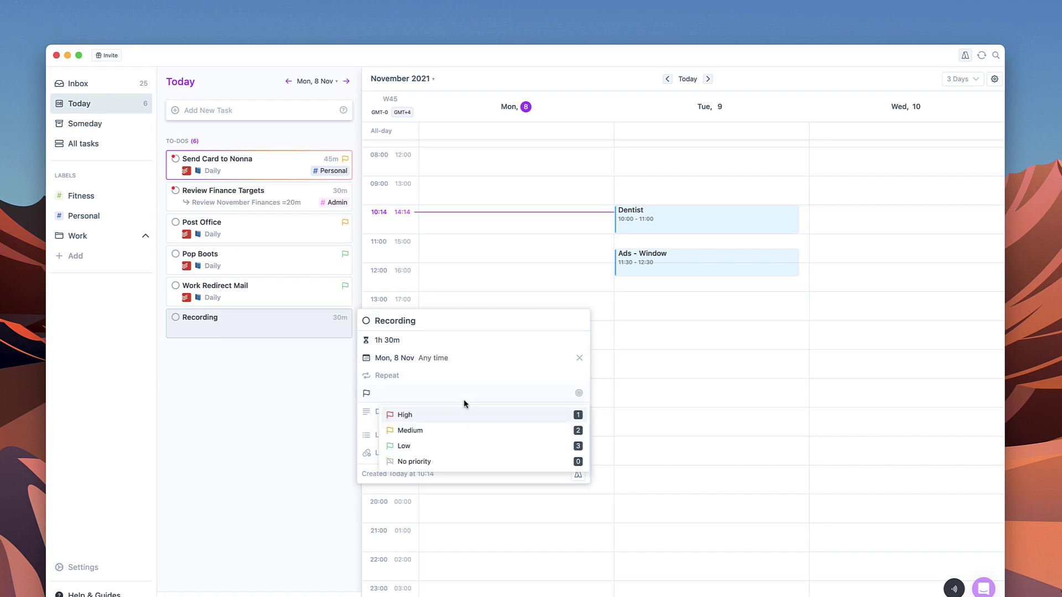
{"action": "left_click", "coordinate": [438, 419]}
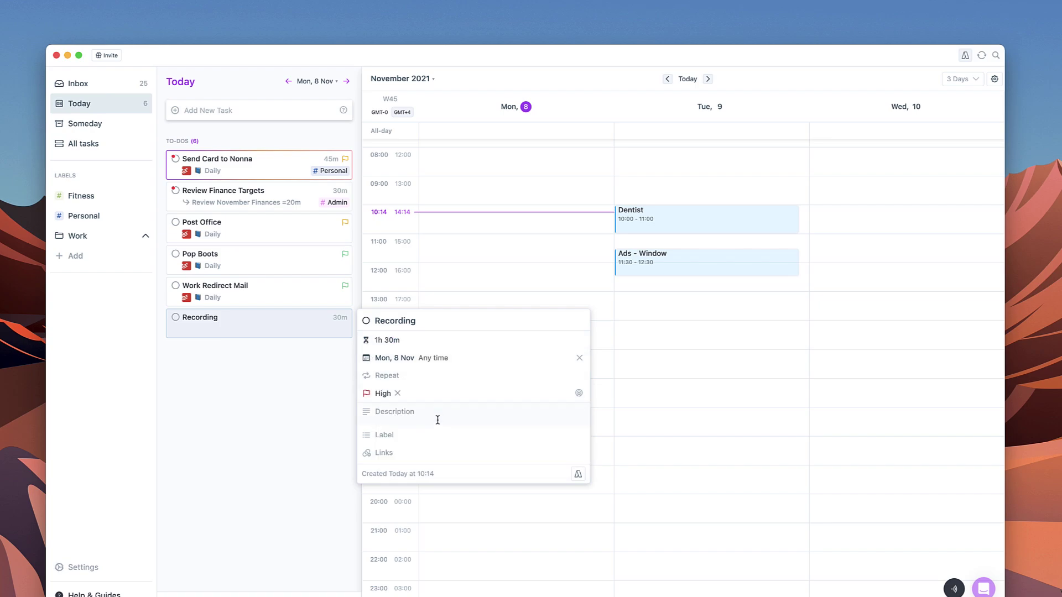
{"action": "left_click", "coordinate": [347, 371]}
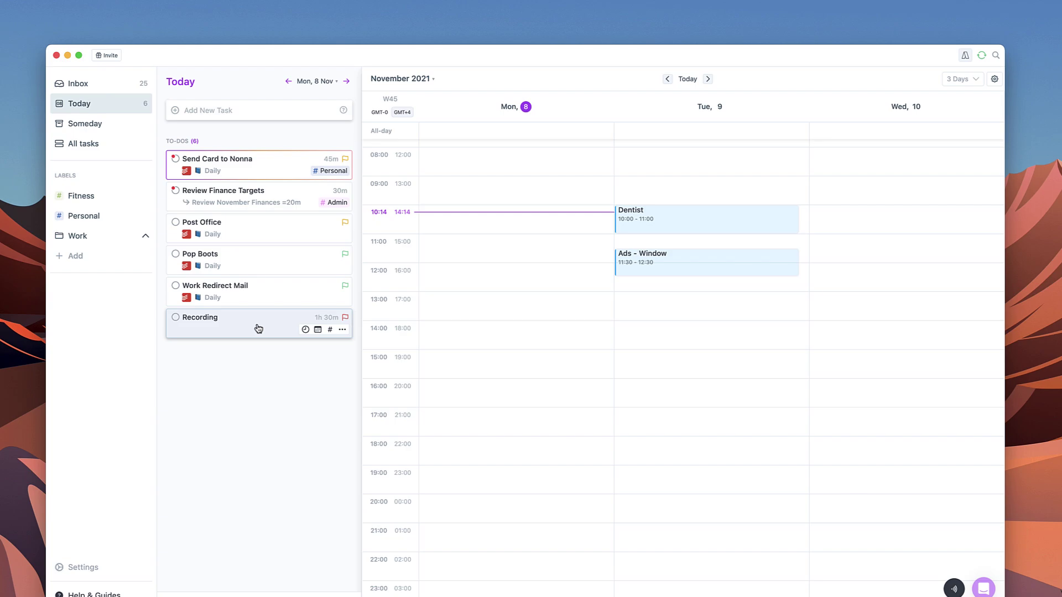
Step: Tag Recording with the Work > Admin label, pin it Monday 10:30, and stretch it to 2h
{"action": "left_click_drag", "start_coordinate": [257, 330], "coordinate": [103, 242]}
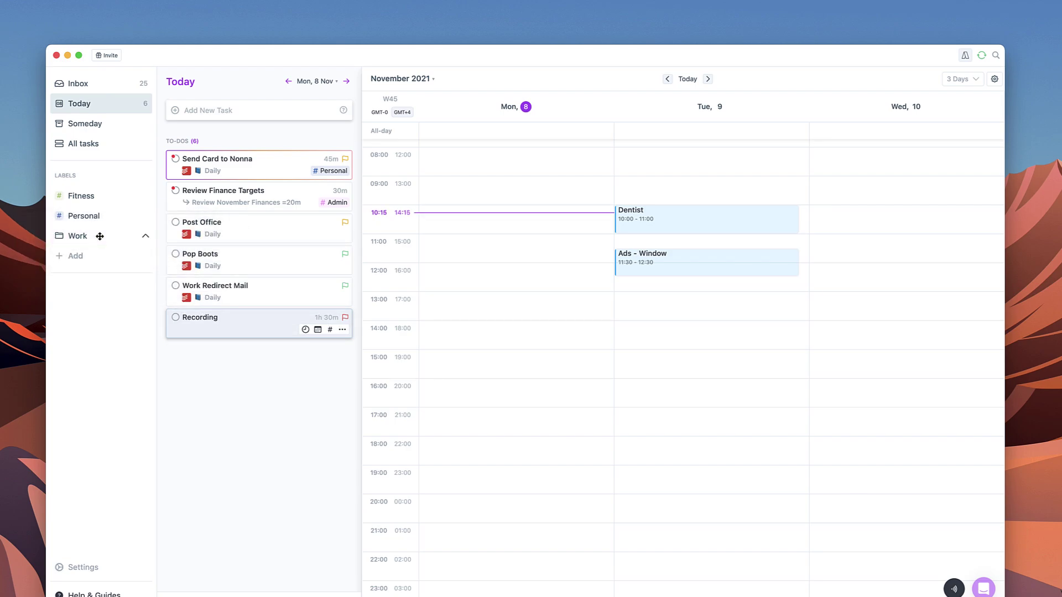
{"action": "left_click_drag", "start_coordinate": [225, 317], "coordinate": [97, 255]}
{"action": "left_click_drag", "start_coordinate": [270, 325], "coordinate": [481, 223]}
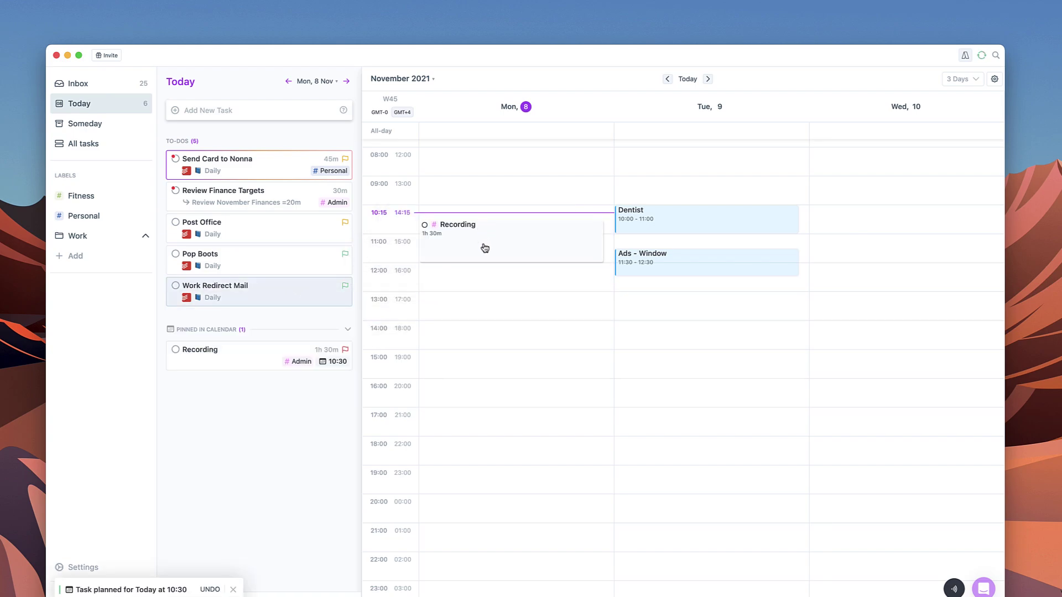
{"action": "left_click_drag", "start_coordinate": [512, 262], "coordinate": [515, 281]}
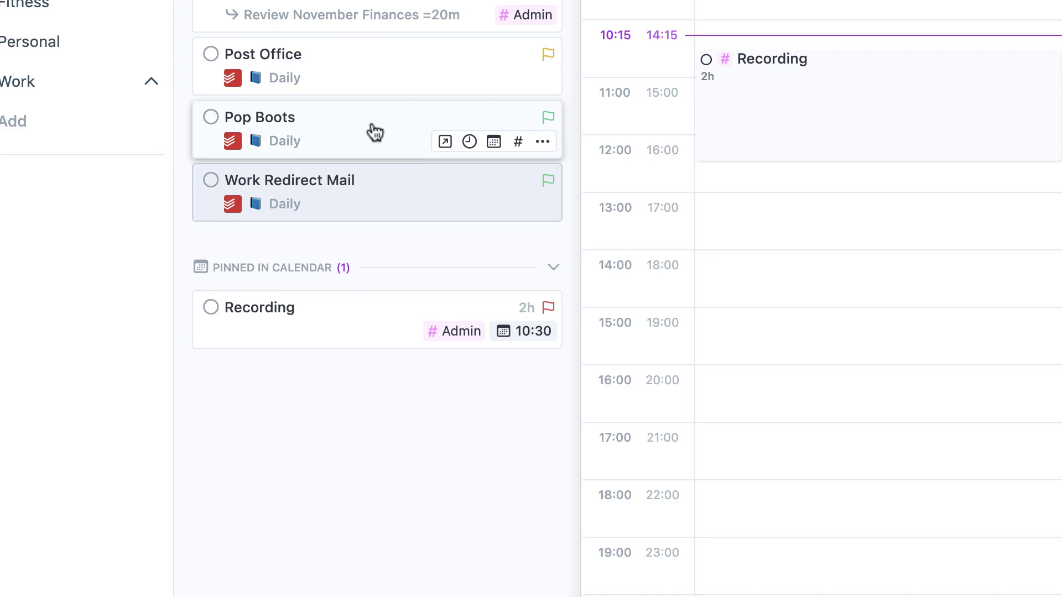
Step: Pin Pop Boots at 12:45 and Post Office at 13:15 on Monday, then review Post Office's details
{"action": "left_click_drag", "start_coordinate": [315, 125], "coordinate": [765, 188]}
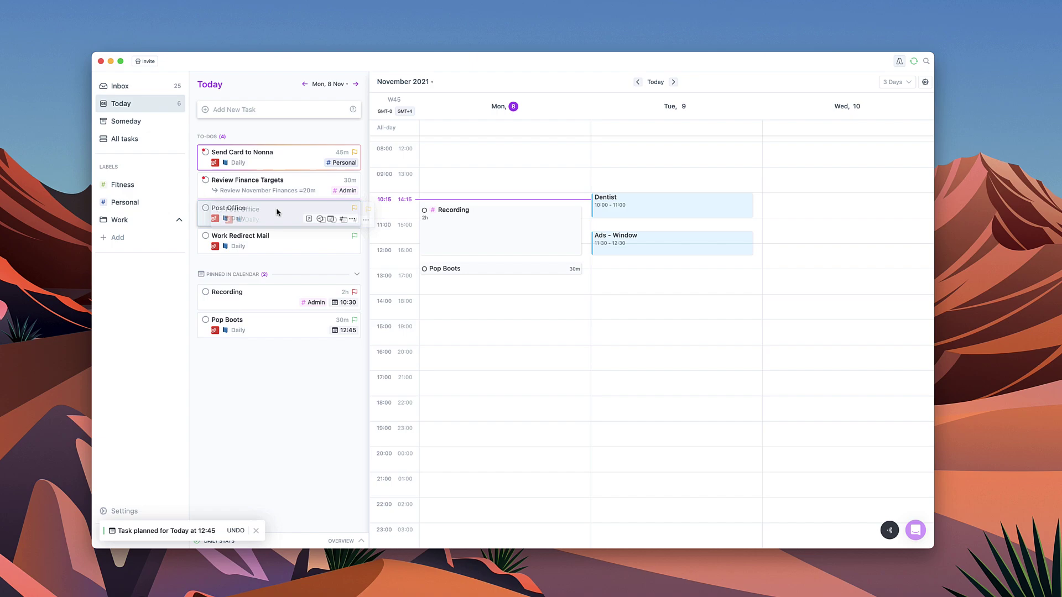
{"action": "left_click_drag", "start_coordinate": [376, 65], "coordinate": [773, 226]}
{"action": "left_click_drag", "start_coordinate": [458, 282], "coordinate": [460, 283]}
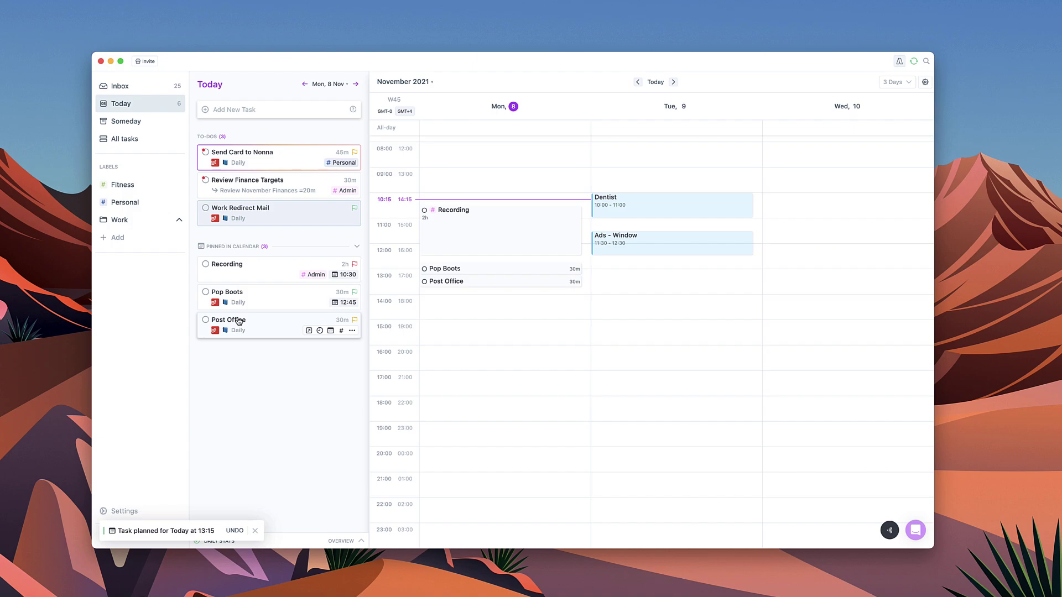
{"action": "left_click", "coordinate": [239, 321]}
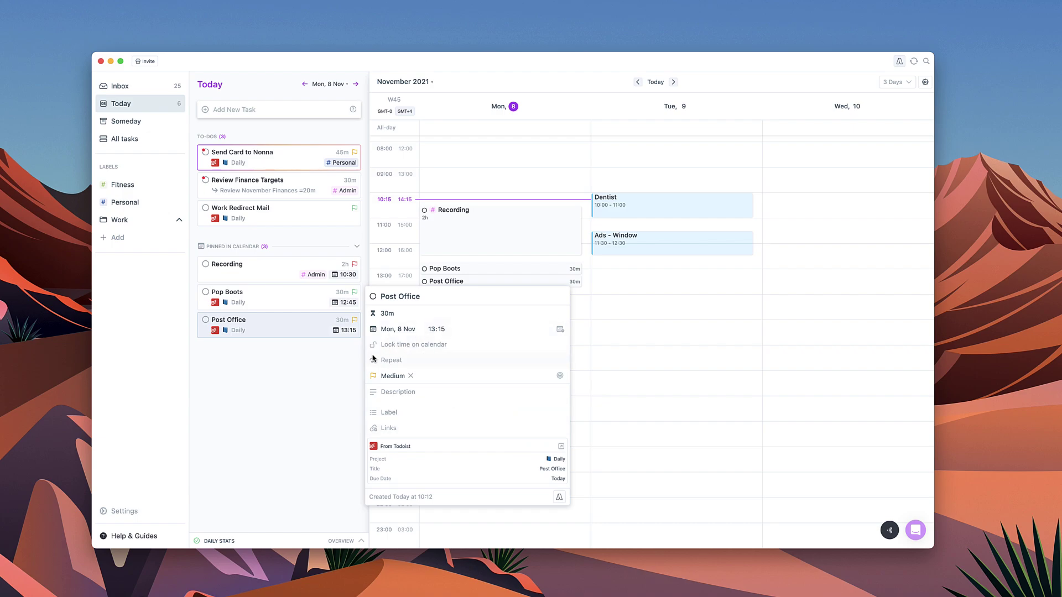
{"action": "left_click", "coordinate": [304, 378]}
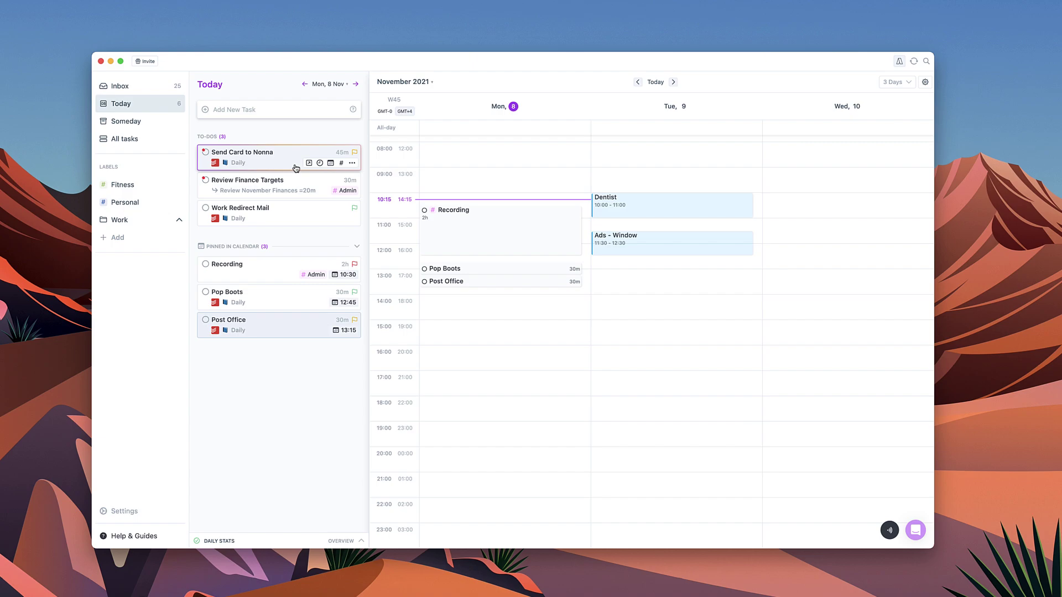
Step: Pin Send Card to Nonna at Monday 13:45, unset it as today's goal, and make Recording the goal
{"action": "left_click_drag", "start_coordinate": [278, 156], "coordinate": [496, 297]}
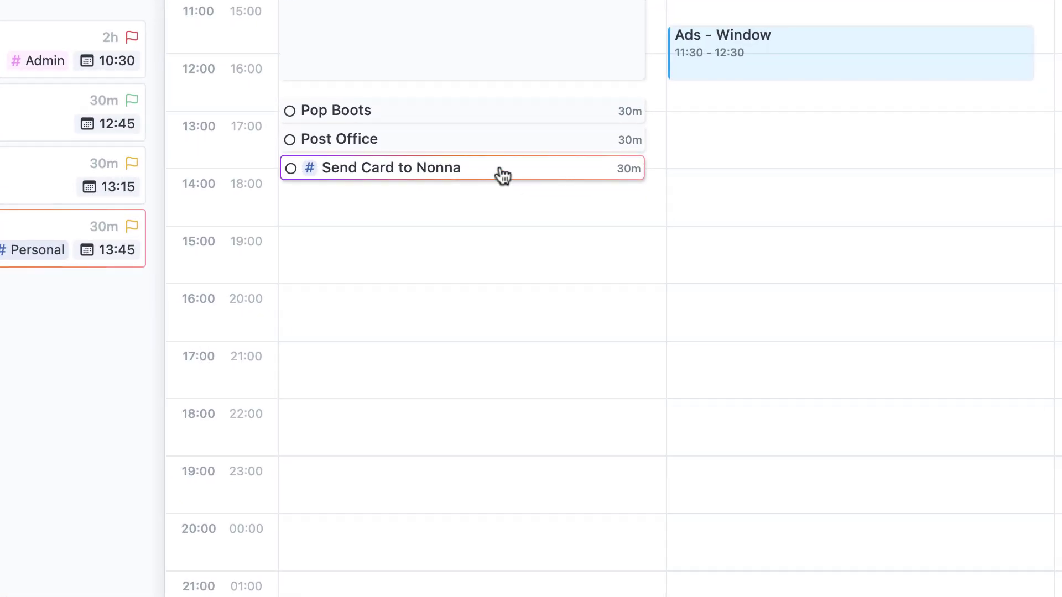
{"action": "right_click", "coordinate": [503, 175]}
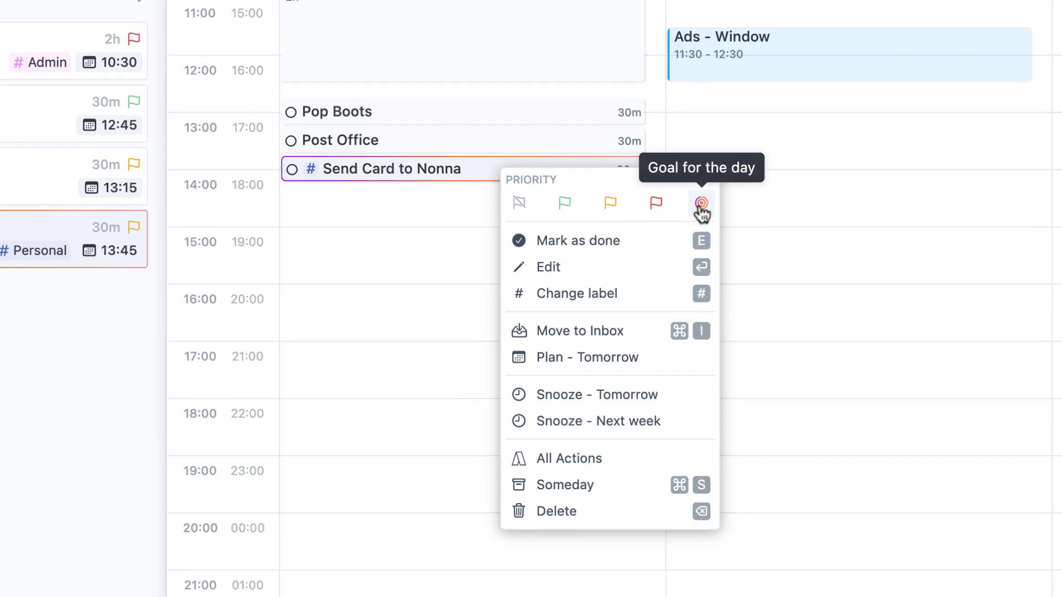
{"action": "left_click", "coordinate": [701, 205]}
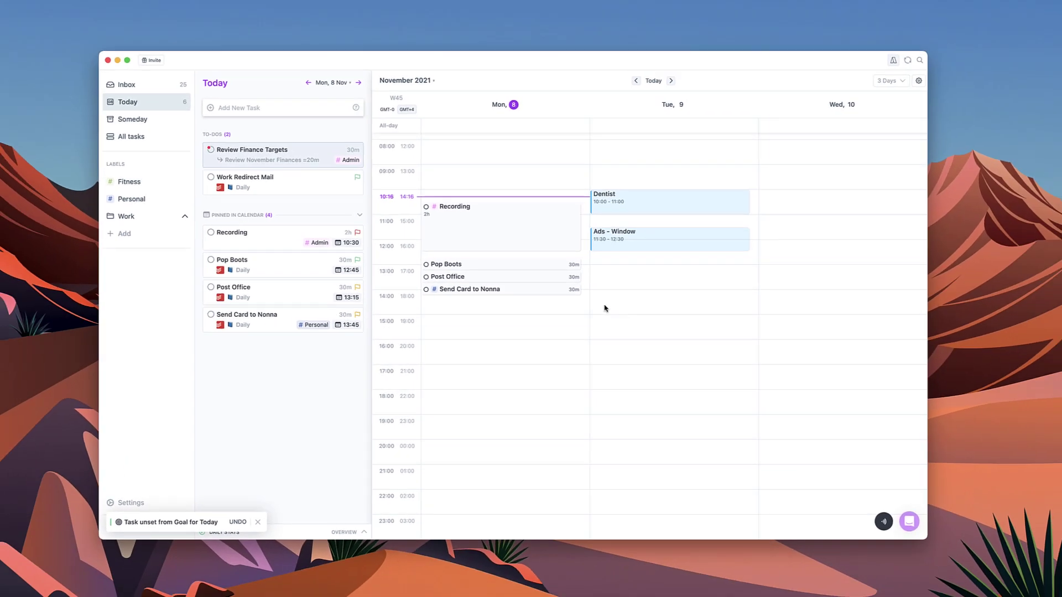
{"action": "right_click", "coordinate": [501, 245]}
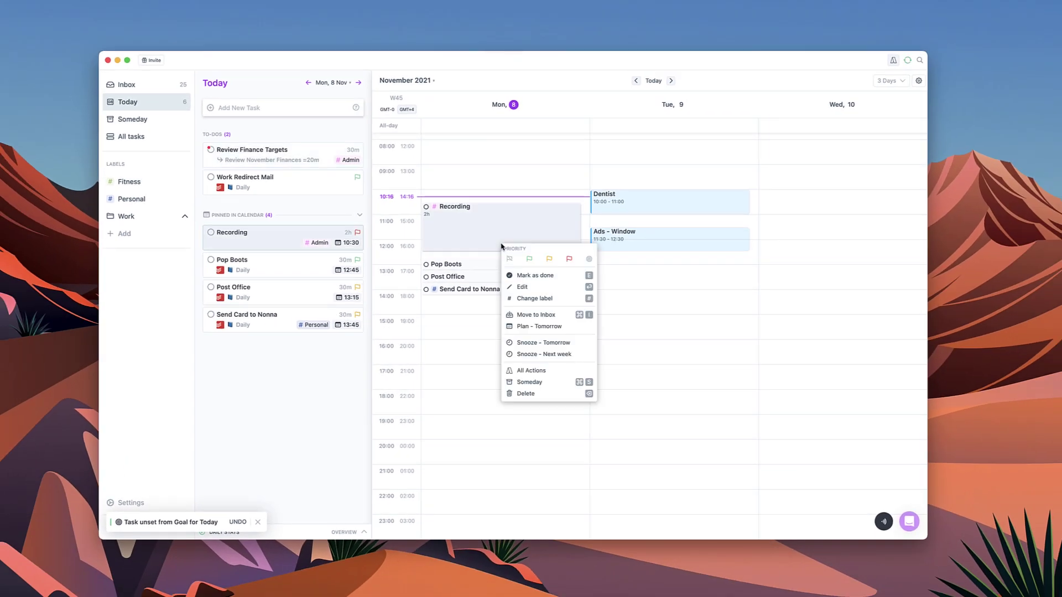
{"action": "left_click", "coordinate": [589, 260]}
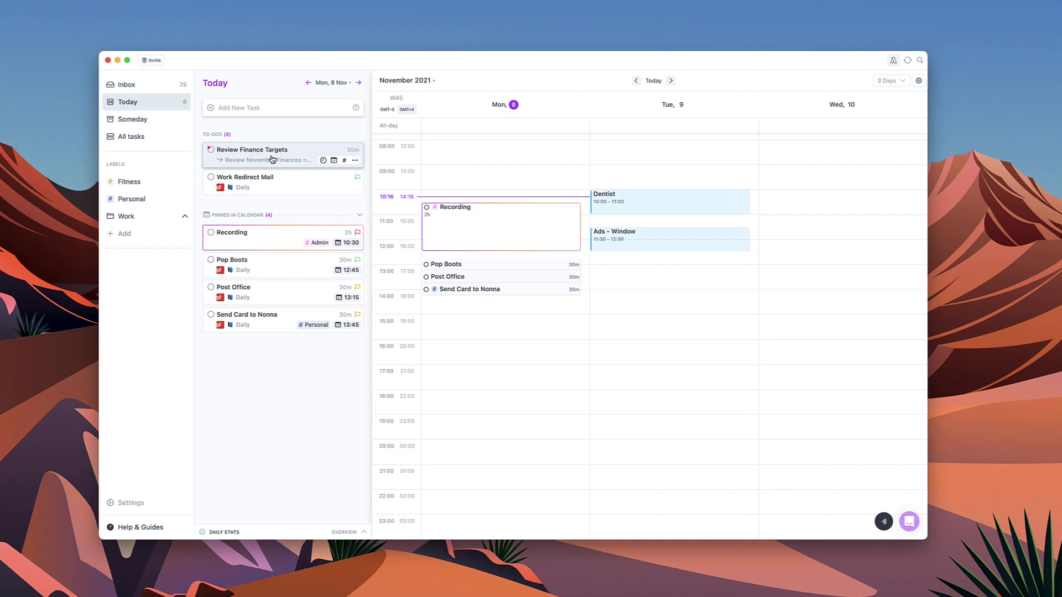
Step: Pin Review Finance Targets on Monday and switch the secondary time zone to Los Angeles (GMT-8)
{"action": "left_click_drag", "start_coordinate": [265, 154], "coordinate": [460, 313]}
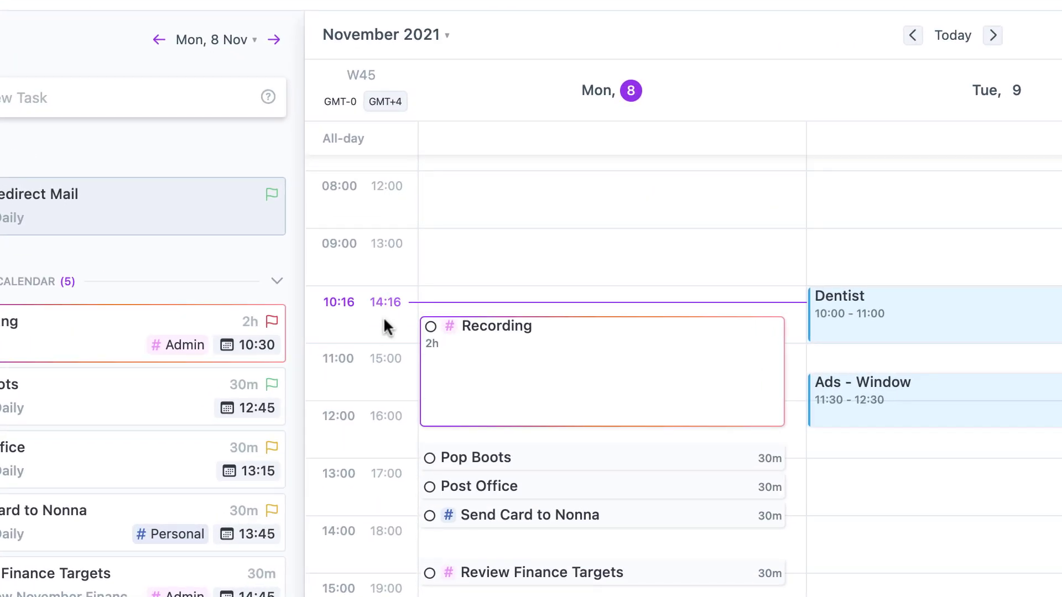
{"action": "left_click", "coordinate": [395, 110]}
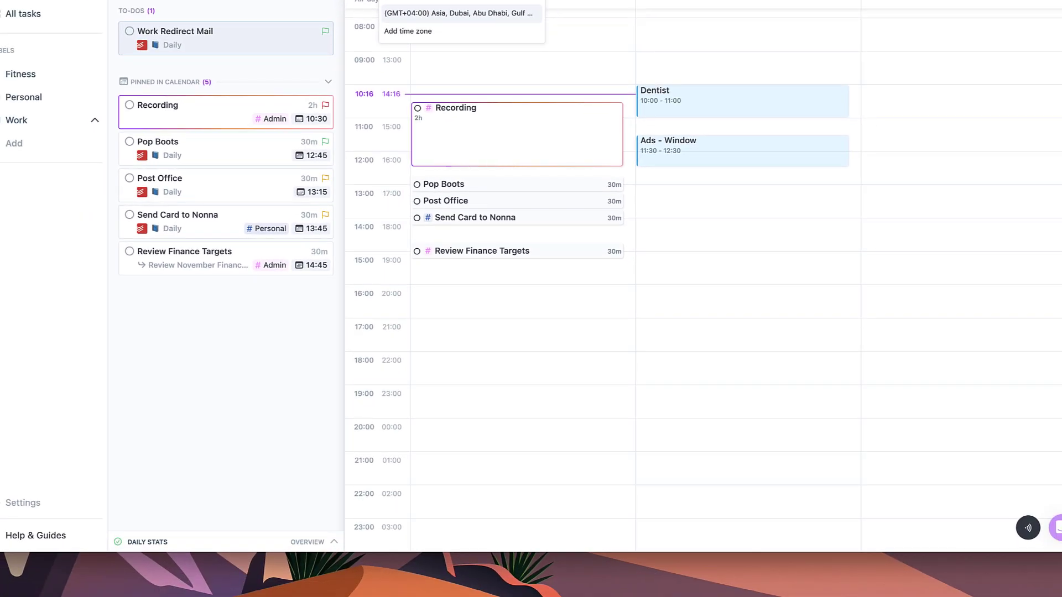
{"action": "left_click", "coordinate": [459, 13]}
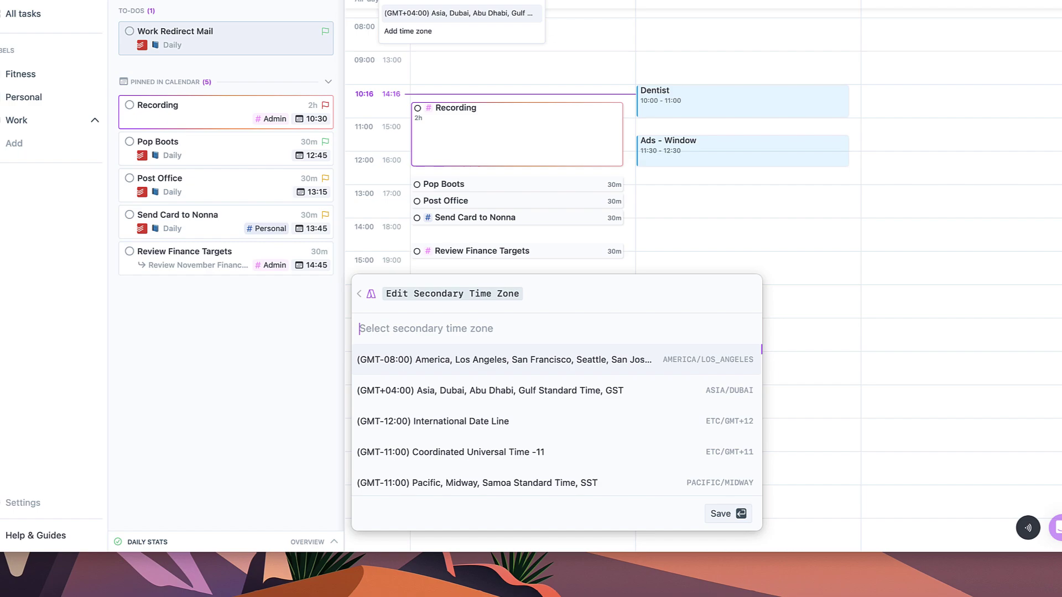
{"action": "type", "text": "san fr"}
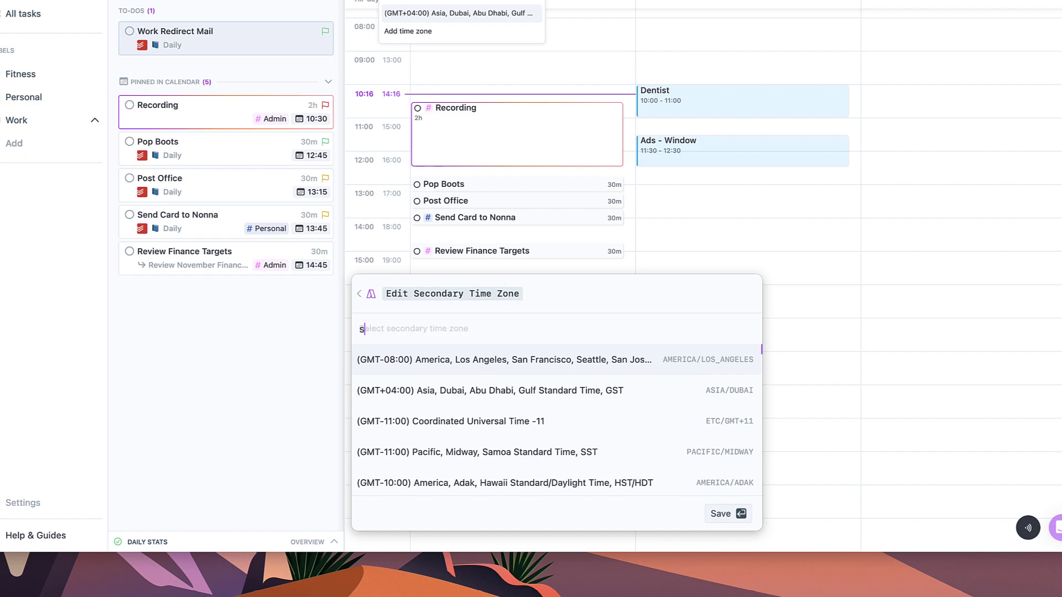
{"action": "key", "text": "BackSpace"}
{"action": "key", "text": "BackSpace"}
{"action": "key", "text": "BackSpace"}
{"action": "key", "text": "BackSpace"}
{"action": "key", "text": "BackSpace"}
{"action": "key", "text": "BackSpace"}
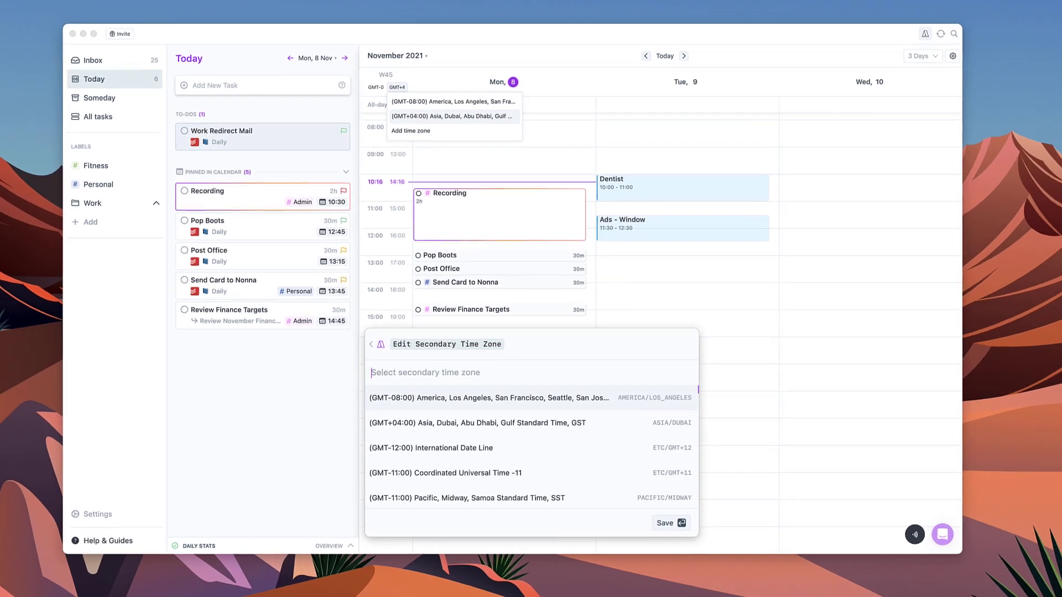
{"action": "key", "text": "Return"}
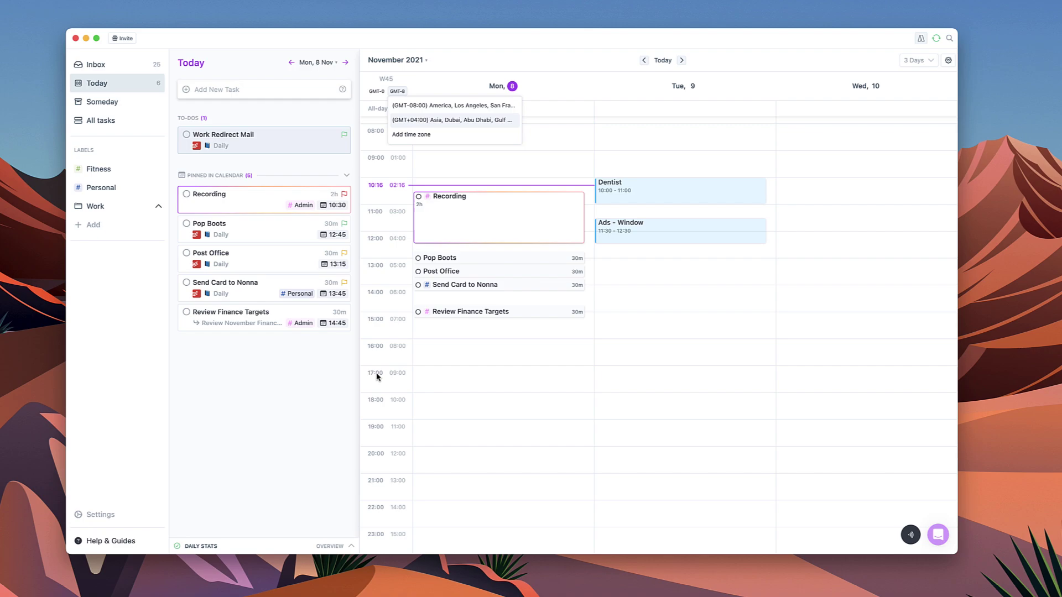
{"action": "left_click", "coordinate": [320, 374]}
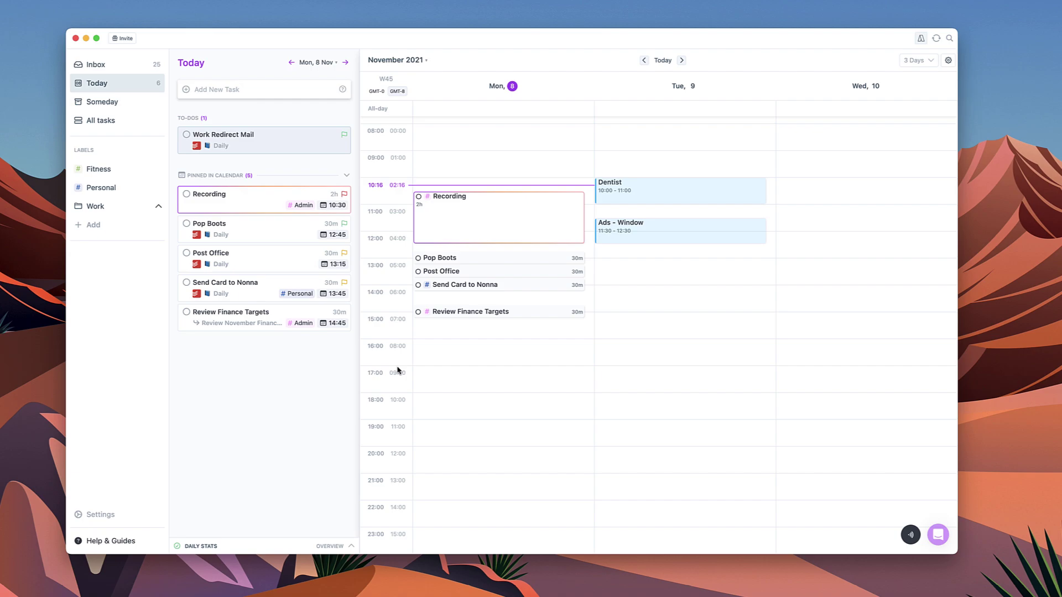
Step: In the command bar, enter 'Editing today at 2:30pm =30m //Editing YouTube content'
{"action": "key", "text": "super+k"}
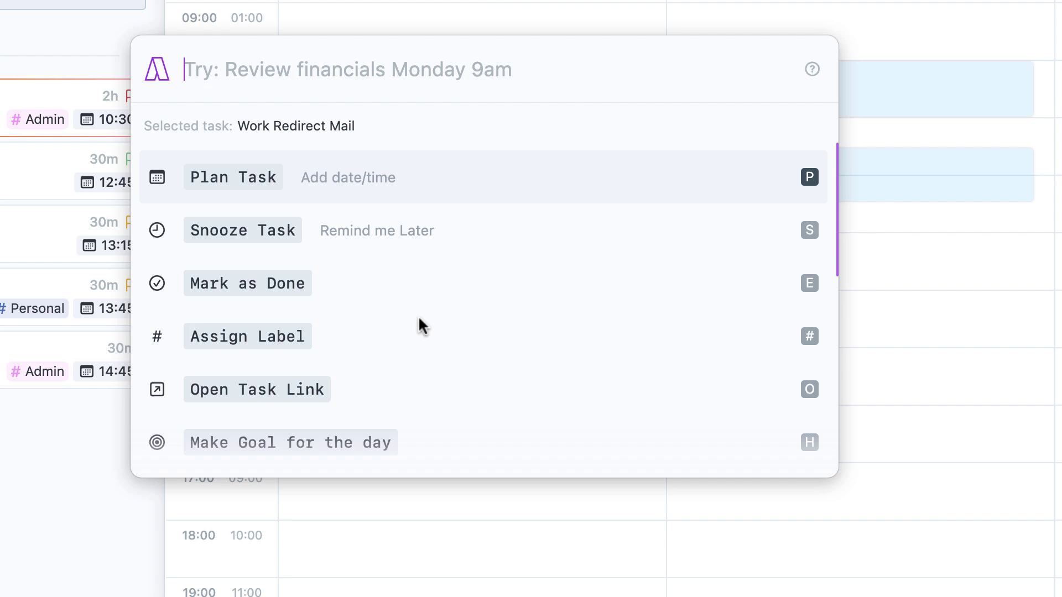
{"action": "type", "text": "Editing"}
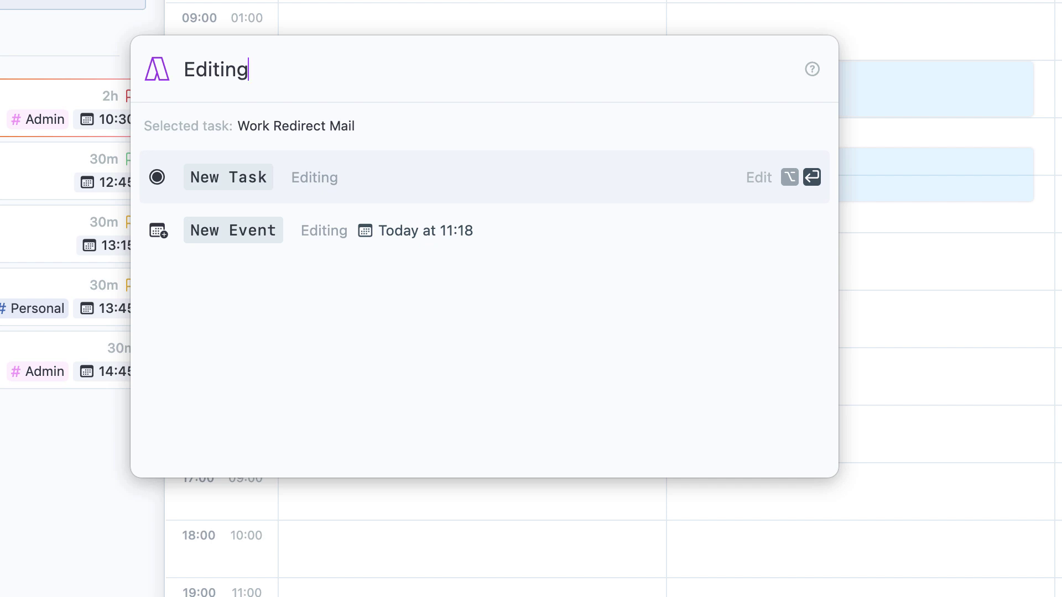
{"action": "type", "text": "today at "}
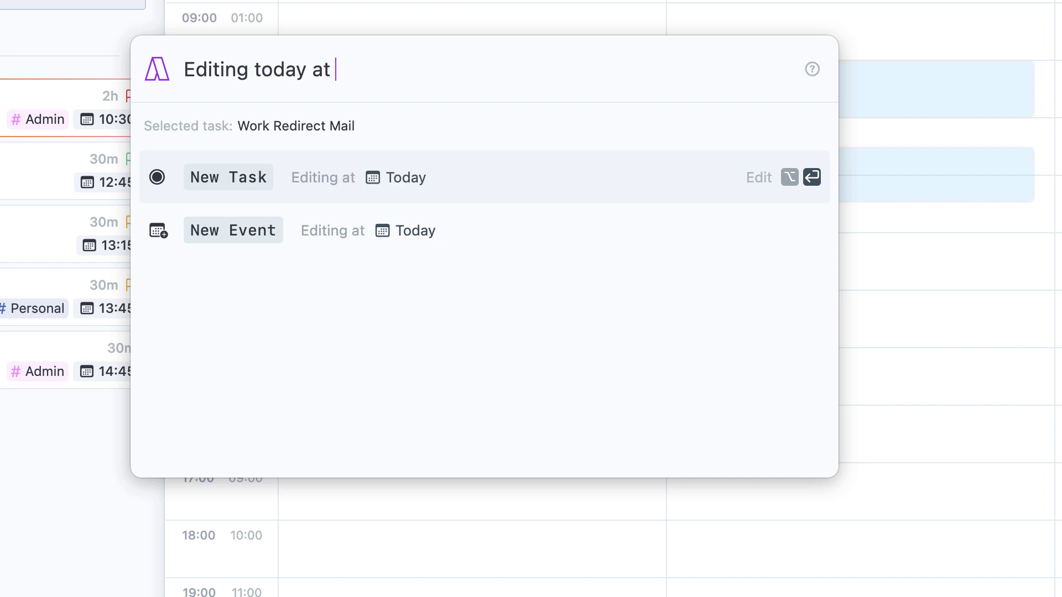
{"action": "type", "text": "2:30p,m"}
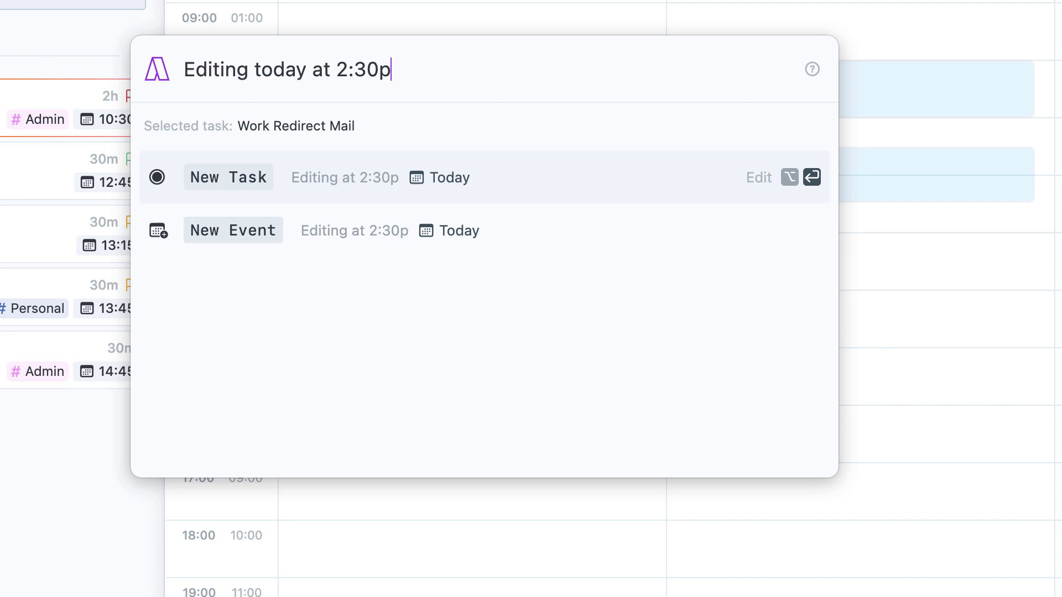
{"action": "key", "text": "BackSpace"}
{"action": "key", "text": "BackSpace"}
{"action": "key", "text": "BackSpace"}
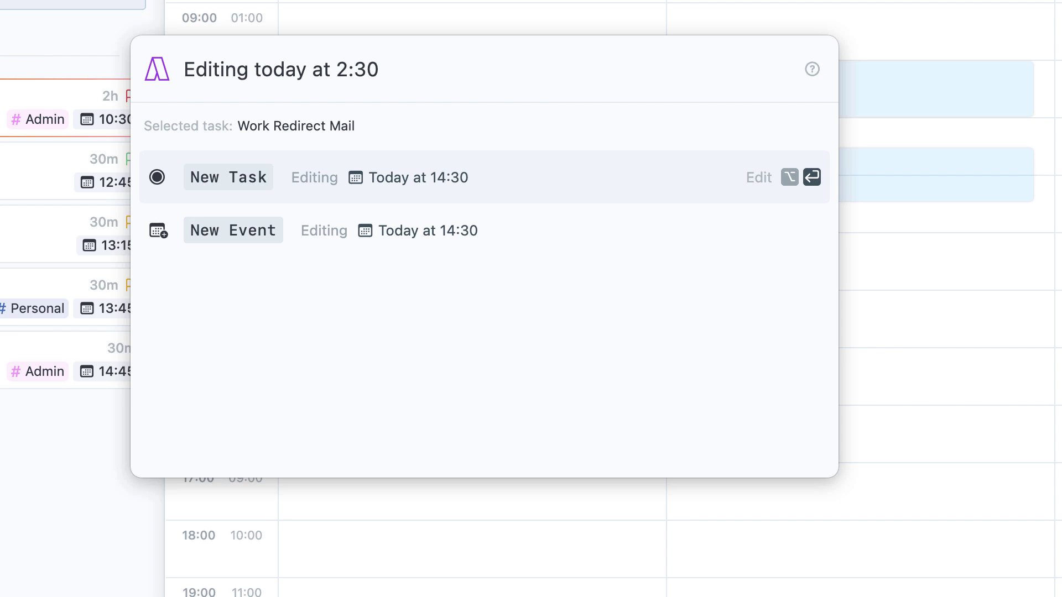
{"action": "type", "text": "=30m"}
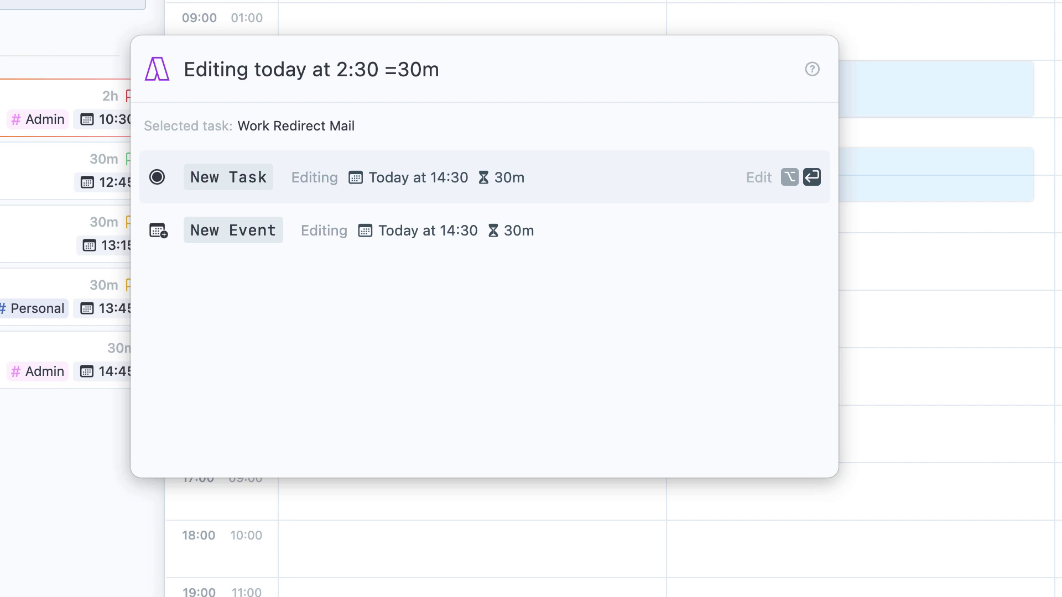
{"action": "type", "text": " //"}
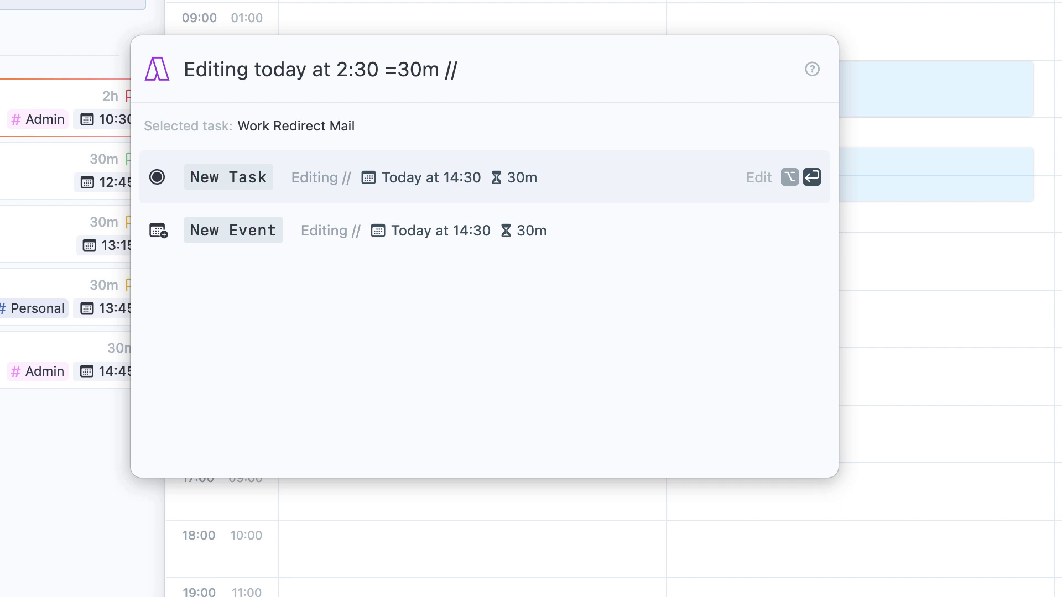
{"action": "type", "text": "Editing YouTUbe"}
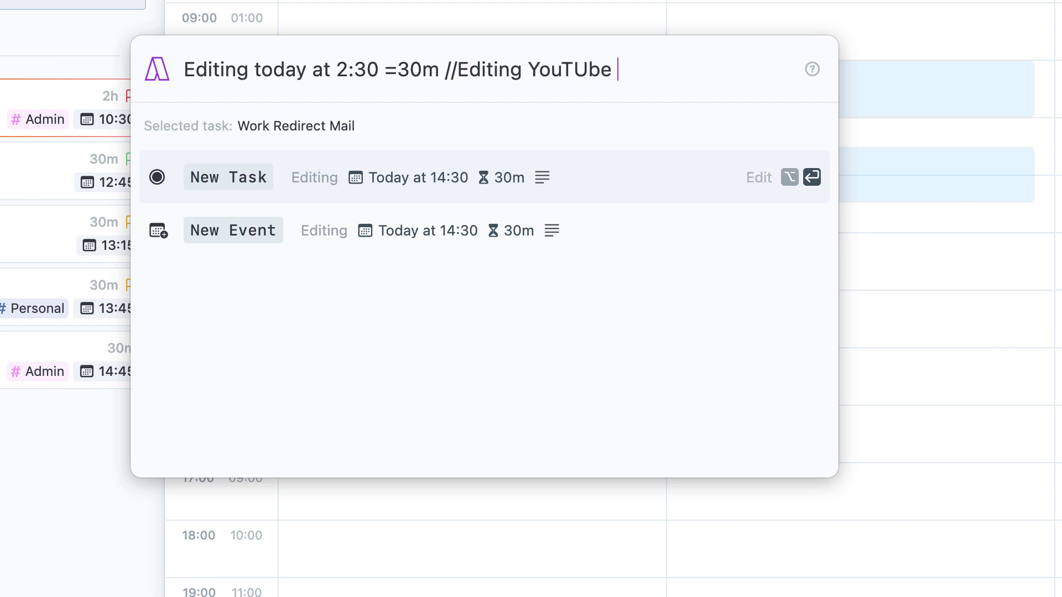
{"action": "key", "text": "BackSpace"}
{"action": "key", "text": "BackSpace"}
{"action": "key", "text": "BackSpace"}
{"action": "key", "text": "BackSpace"}
{"action": "type", "text": "ube content "}
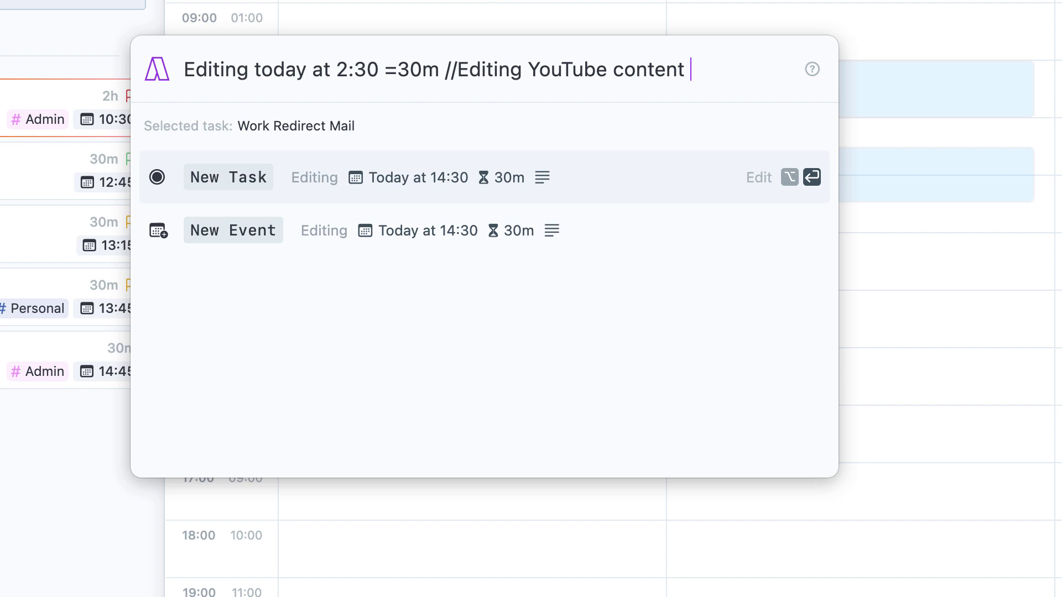
{"action": "type", "text": "#am"}
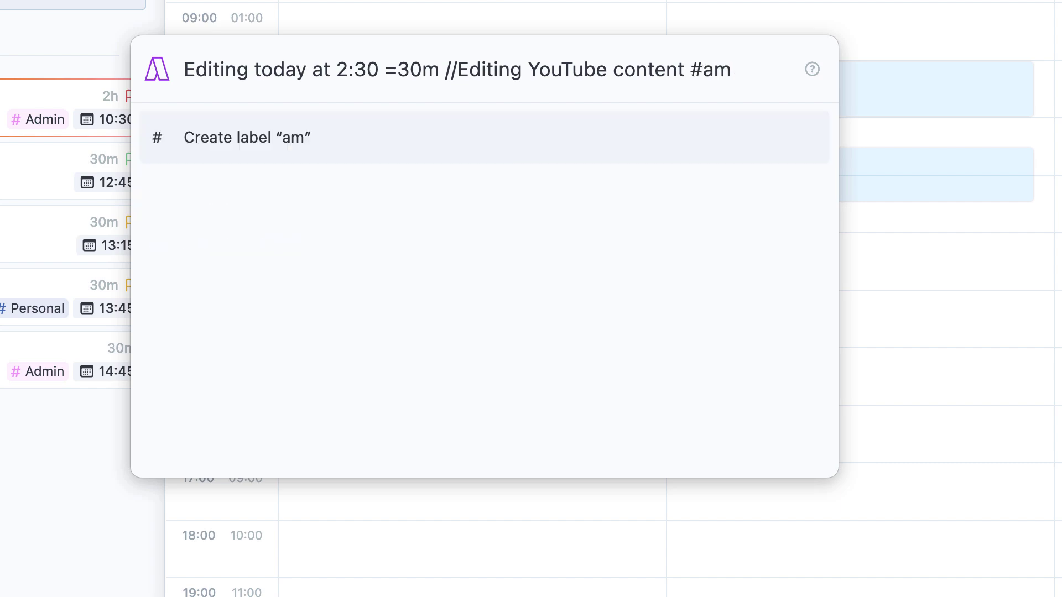
Step: Tag the new task with a newly created 'Editing' label and bring up its full details
{"action": "key", "text": "BackSpace"}
{"action": "key", "text": "BackSpace"}
{"action": "key", "text": "BackSpace"}
{"action": "type", "text": "#eds"}
{"action": "key", "text": "BackSpace"}
{"action": "key", "text": "BackSpace"}
{"action": "key", "text": "BackSpace"}
{"action": "type", "text": "Ediuti"}
{"action": "key", "text": "BackSpace"}
{"action": "key", "text": "BackSpace"}
{"action": "key", "text": "BackSpace"}
{"action": "type", "text": "ti"}
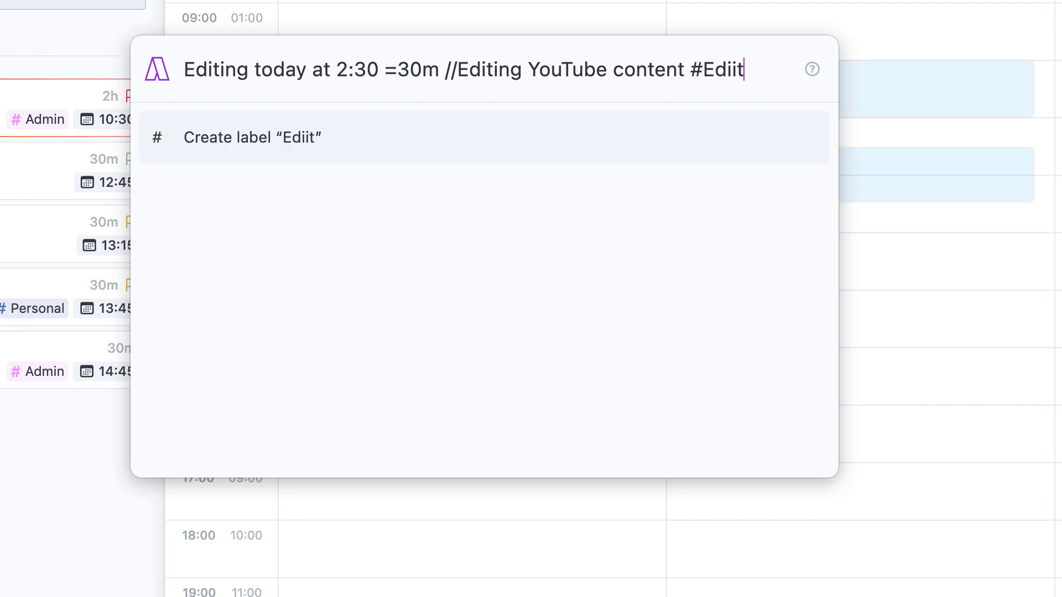
{"action": "type", "text": "ng"}
{"action": "key", "text": "Return"}
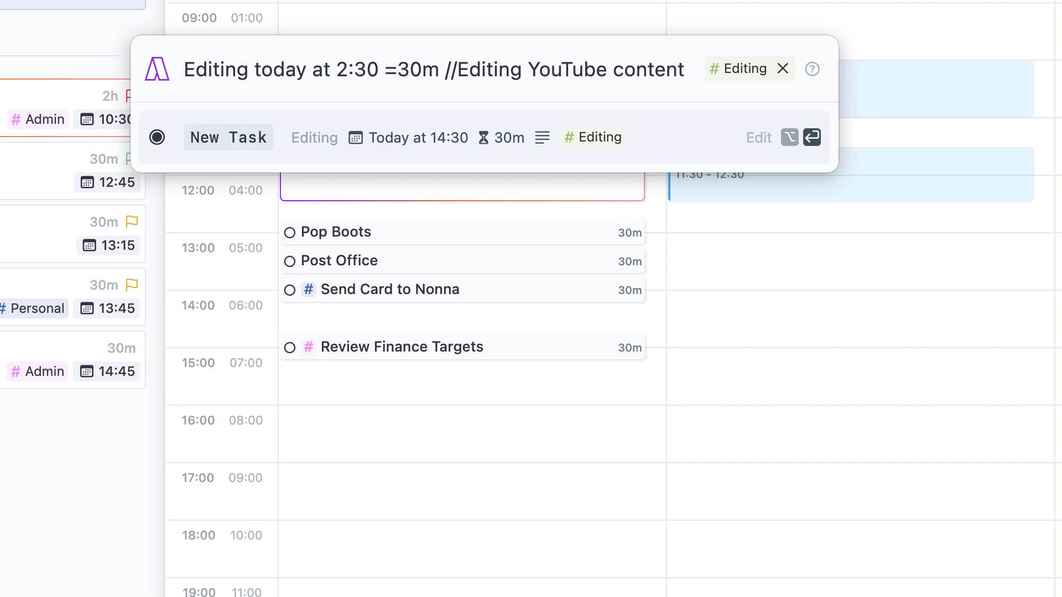
{"action": "key", "text": "alt+Return"}
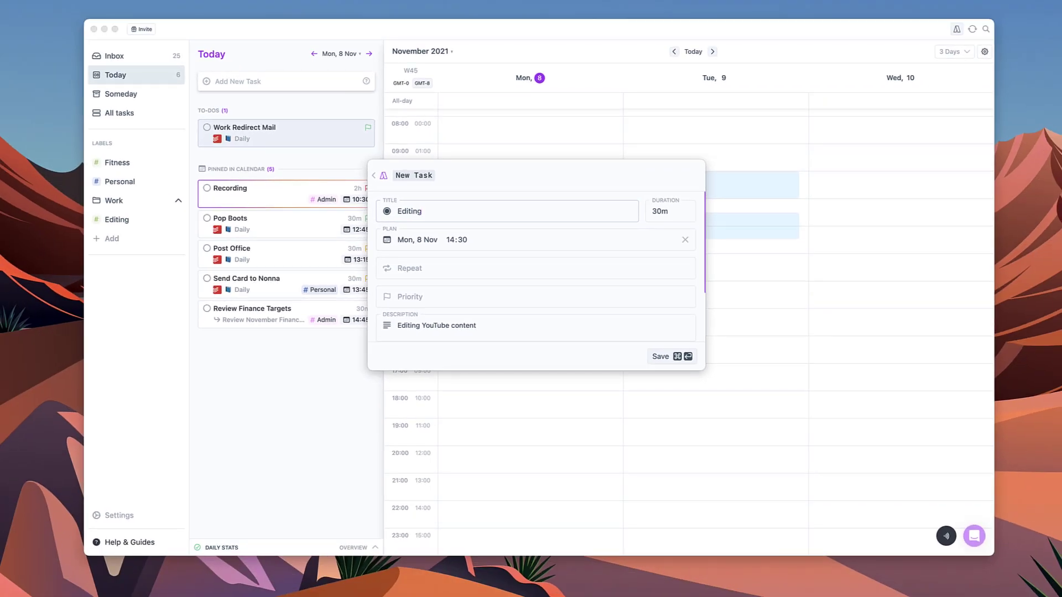
Step: Save the Editing task and switch off 'Group overlapping tasks' in calendar settings
{"action": "key", "text": "super+Return"}
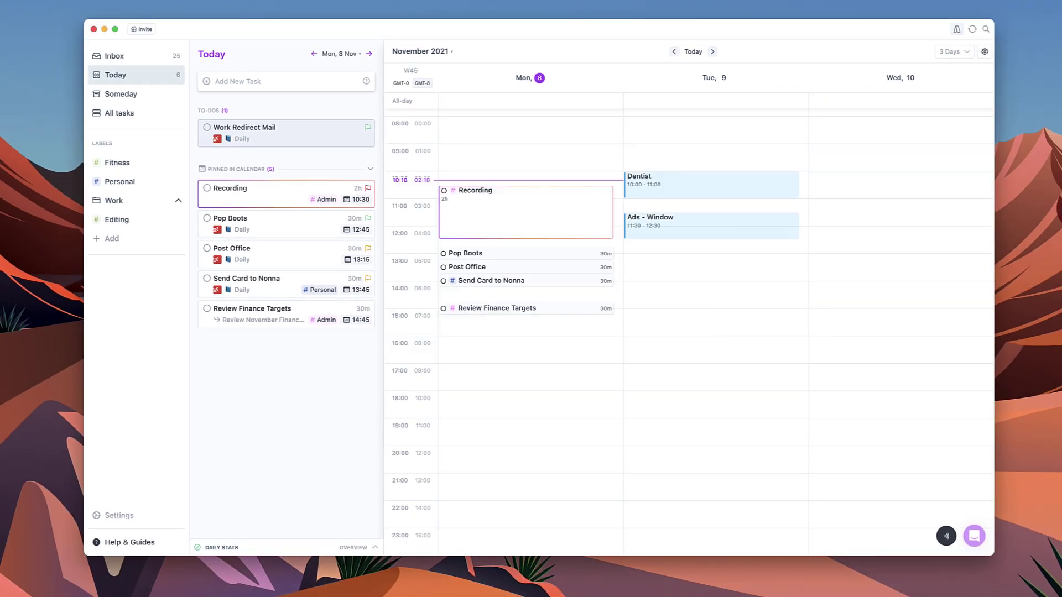
{"action": "left_click", "coordinate": [503, 310]}
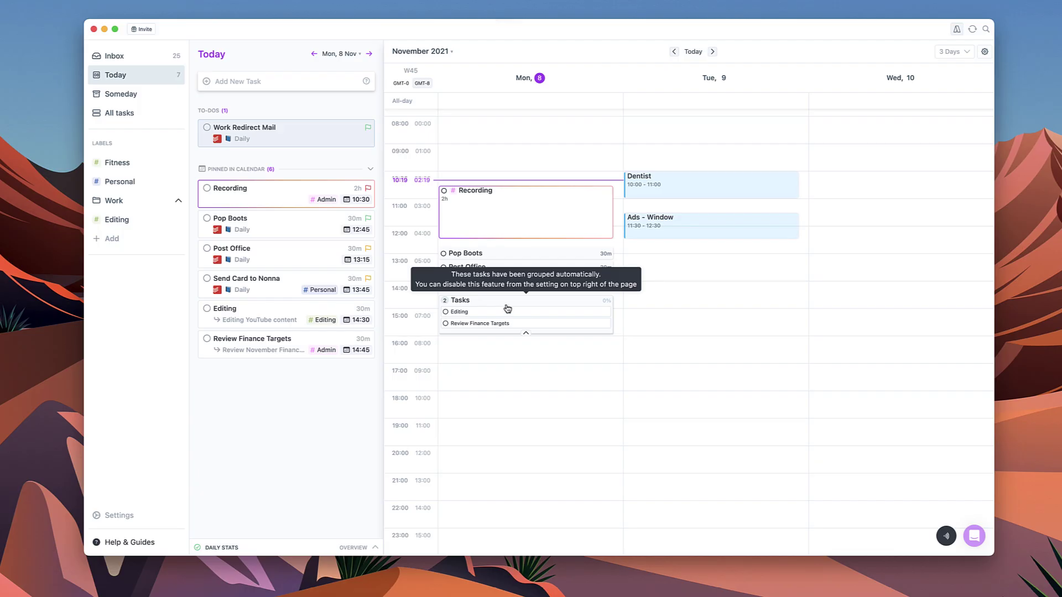
{"action": "left_click", "coordinate": [985, 52]}
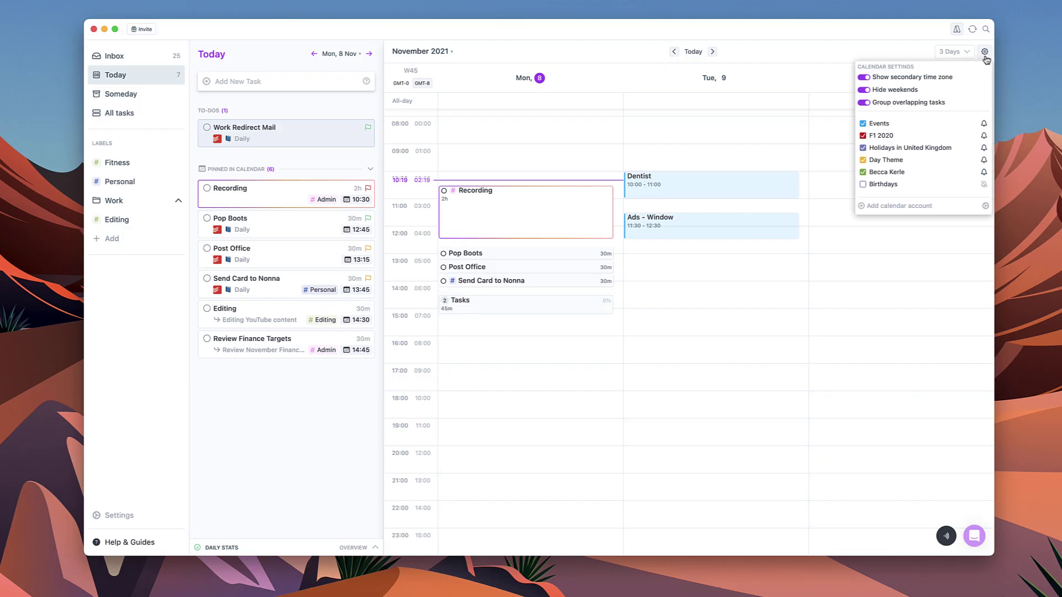
{"action": "left_click", "coordinate": [863, 103]}
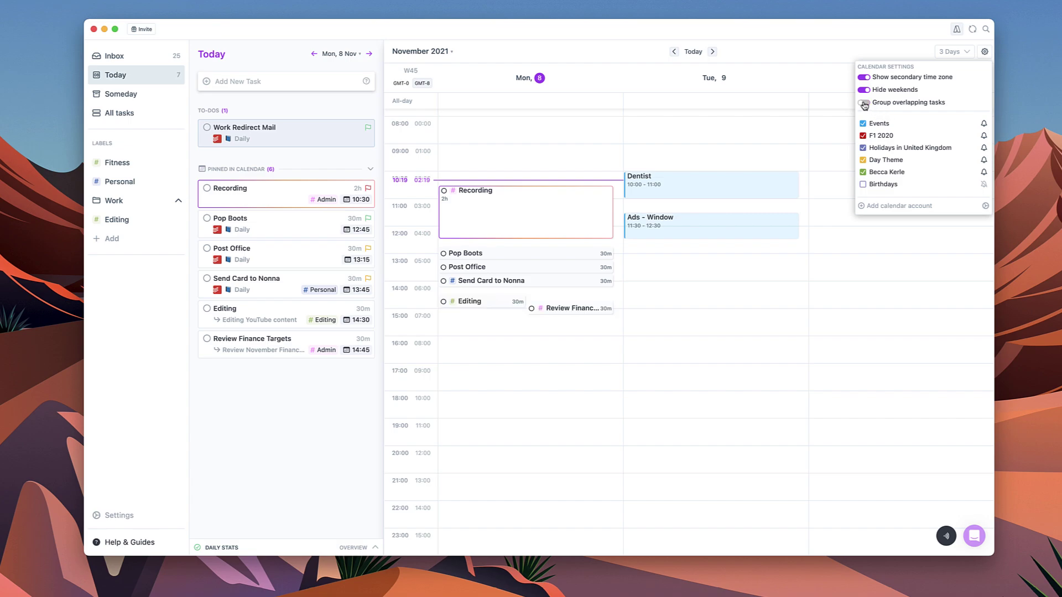
{"action": "left_click", "coordinate": [864, 103]}
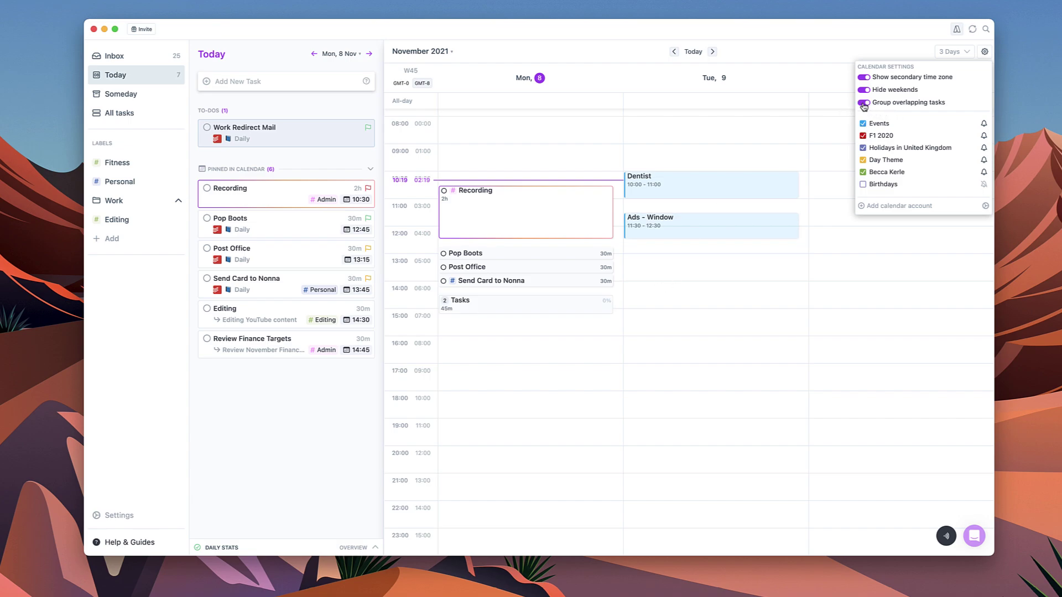
{"action": "left_click", "coordinate": [863, 104]}
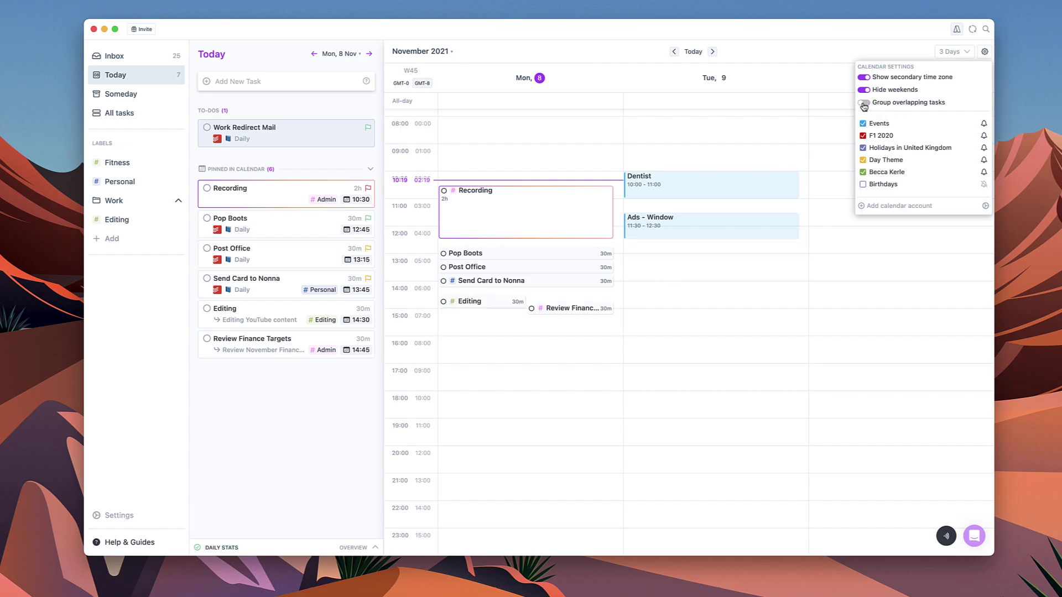
{"action": "left_click", "coordinate": [537, 336]}
Step: Discard the stray draft event and review the Editing task's details
{"action": "key", "text": "Escape"}
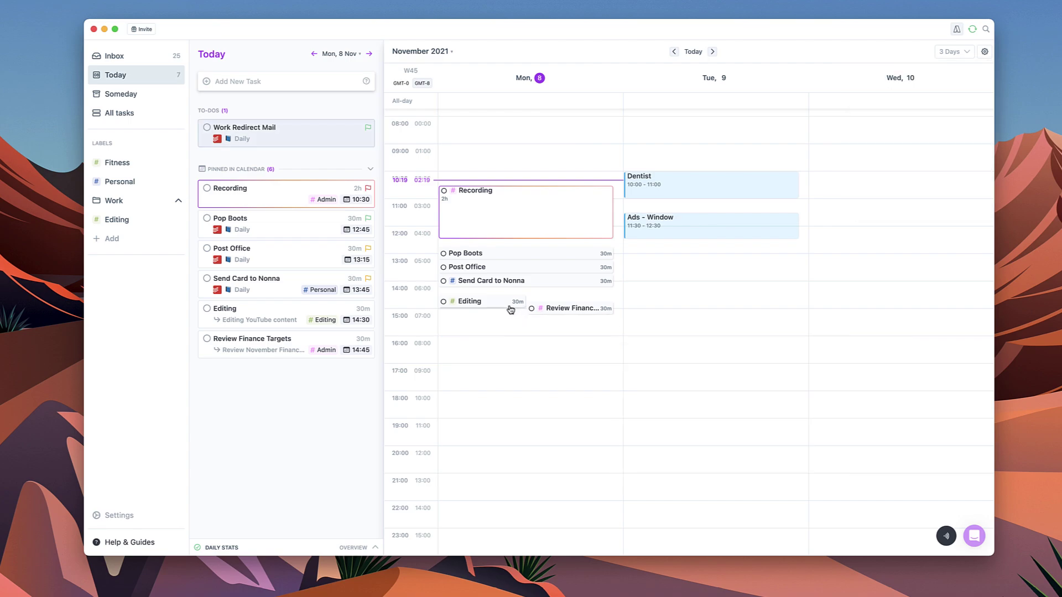
{"action": "left_click", "coordinate": [506, 302]}
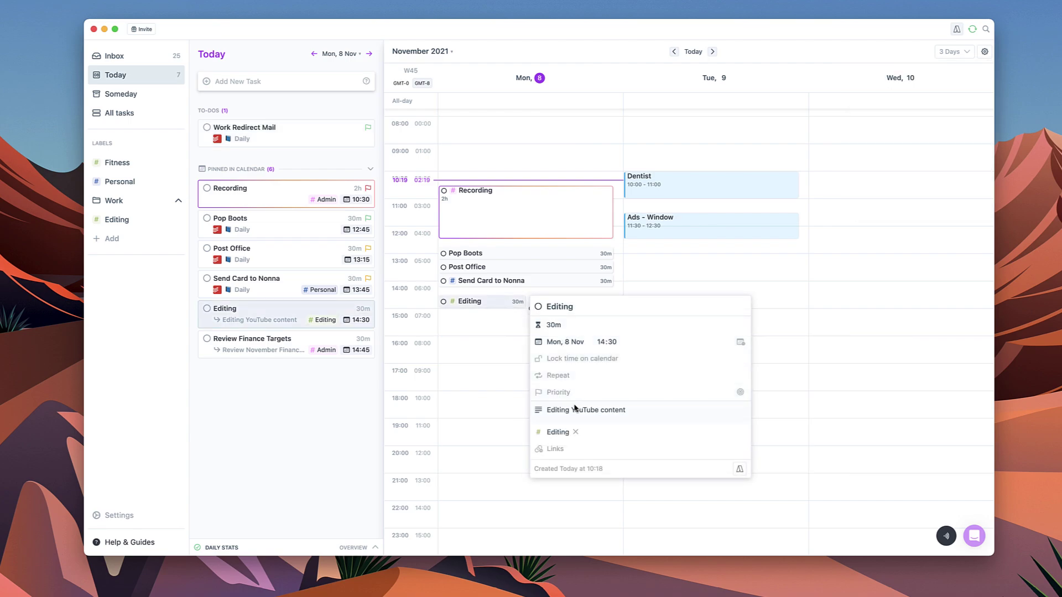
{"action": "left_click", "coordinate": [329, 443]}
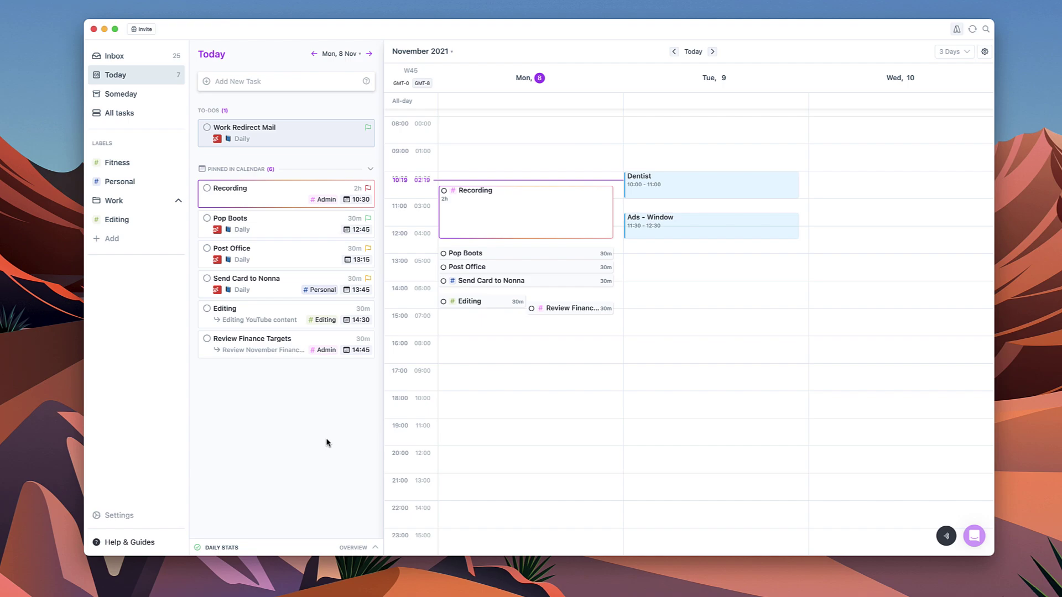
Step: Stretch the Editing block to 1h 30m and move Review Finance Targets to Tuesday 12:45
{"action": "left_click_drag", "start_coordinate": [472, 314], "coordinate": [489, 339]}
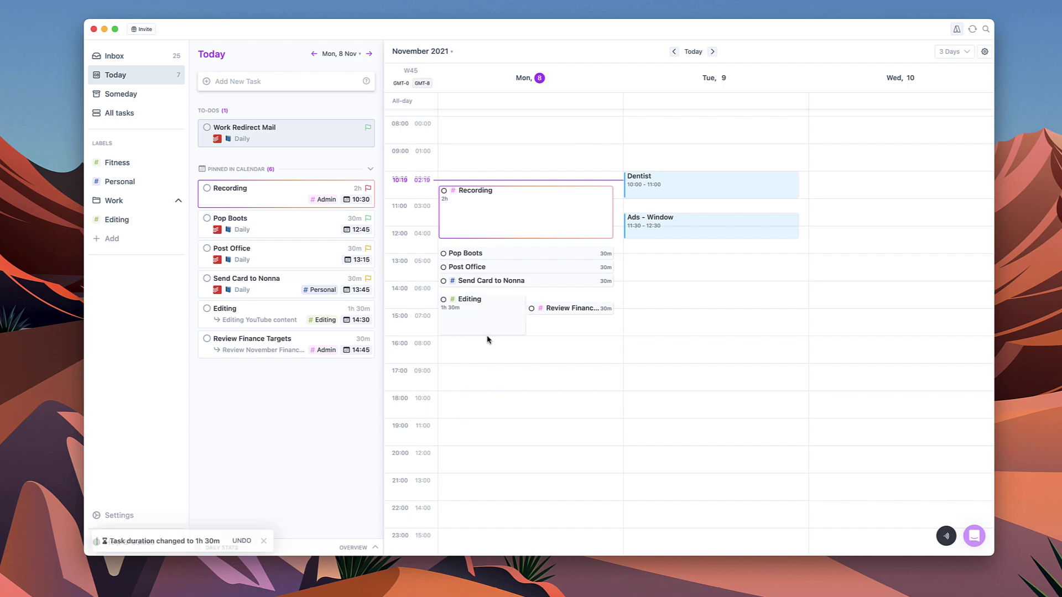
{"action": "left_click_drag", "start_coordinate": [578, 308], "coordinate": [717, 253]}
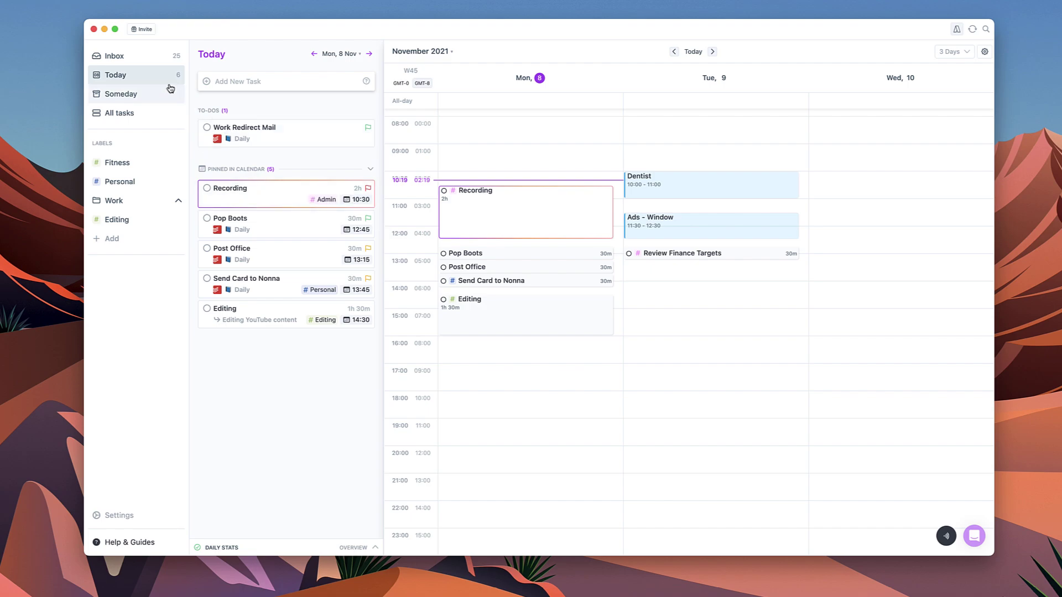
Step: Return to the Today list and set the calendar to the 4 Days view, Monday to Thursday
{"action": "left_click", "coordinate": [146, 60]}
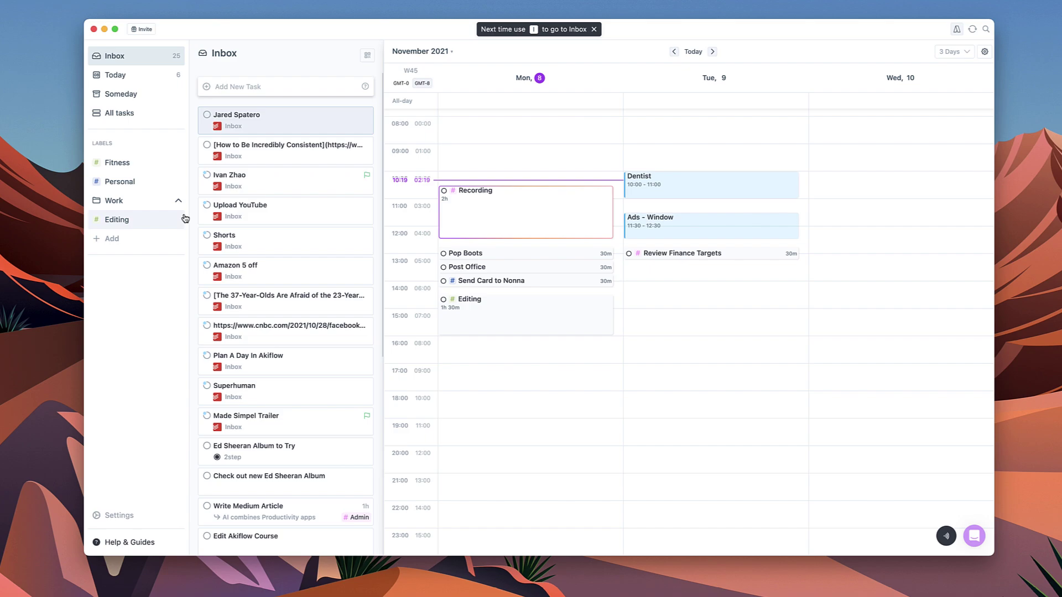
{"action": "left_click", "coordinate": [131, 75]}
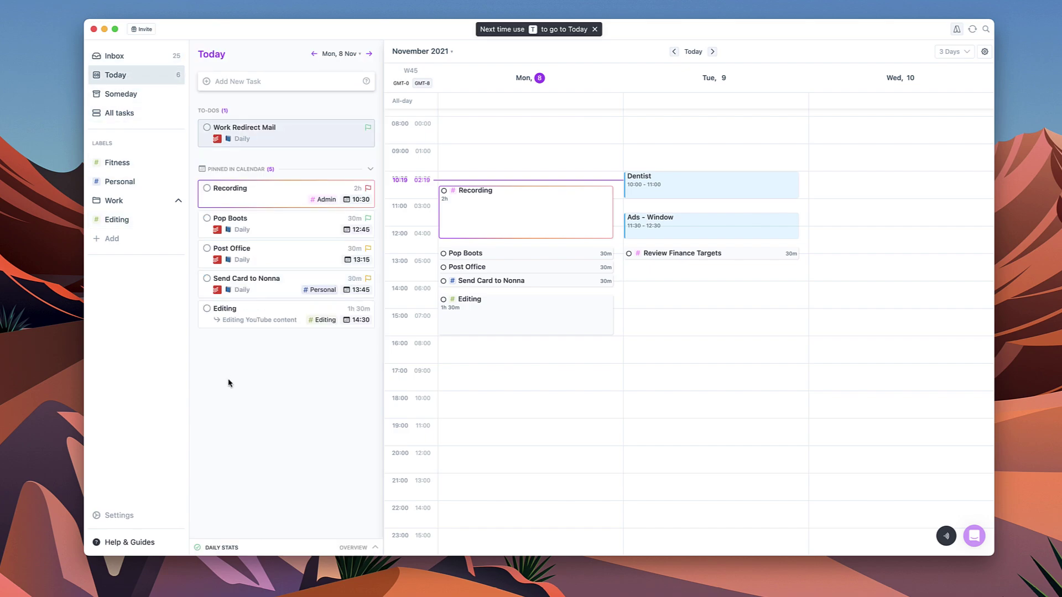
{"action": "left_click", "coordinate": [953, 53]}
{"action": "left_click", "coordinate": [940, 89]}
{"action": "left_click", "coordinate": [954, 53]}
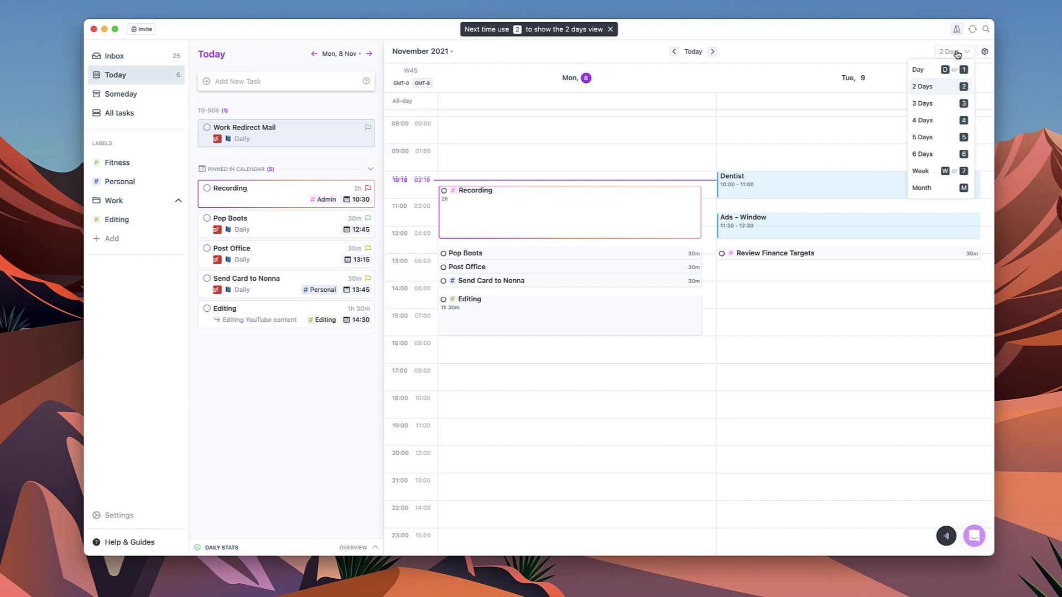
{"action": "left_click", "coordinate": [950, 68]}
{"action": "left_click", "coordinate": [954, 52]}
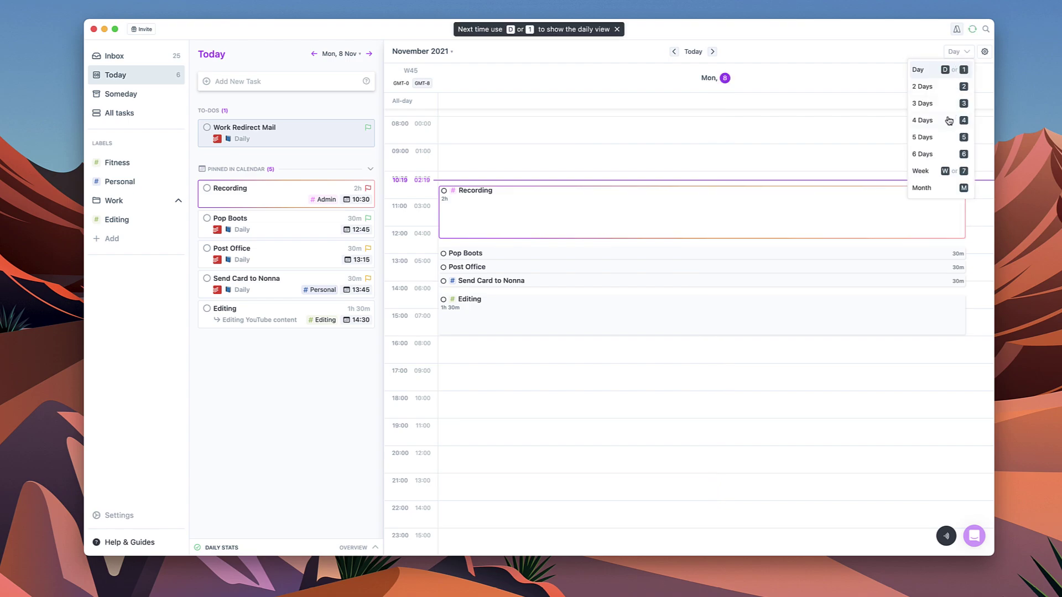
{"action": "left_click", "coordinate": [948, 115]}
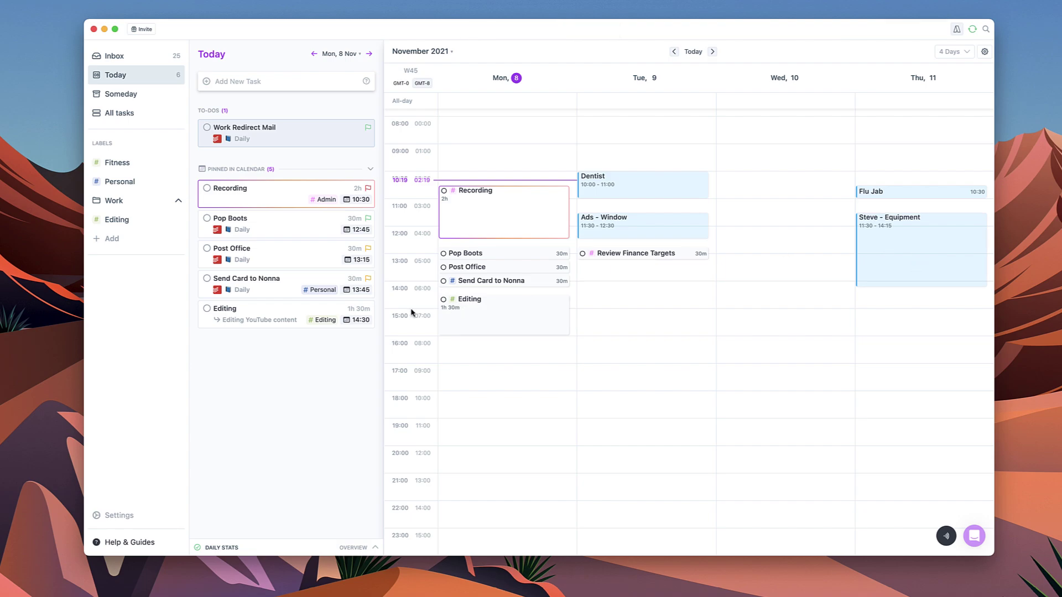
Step: Snooze Work Redirect Mail until tomorrow, then check Tuesday and come back to today
{"action": "key", "text": "super+k"}
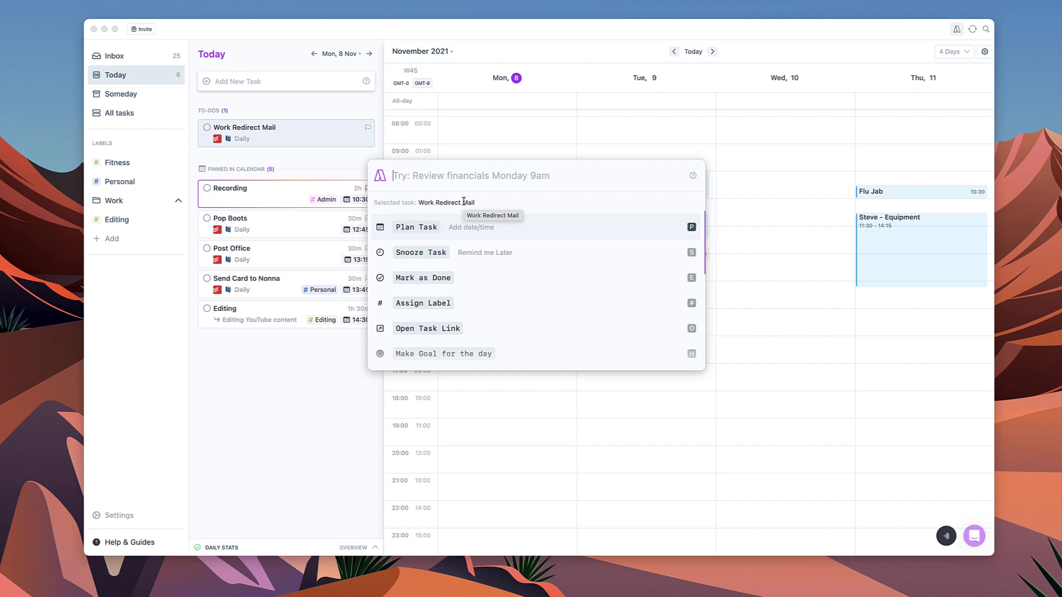
{"action": "type", "text": "s"}
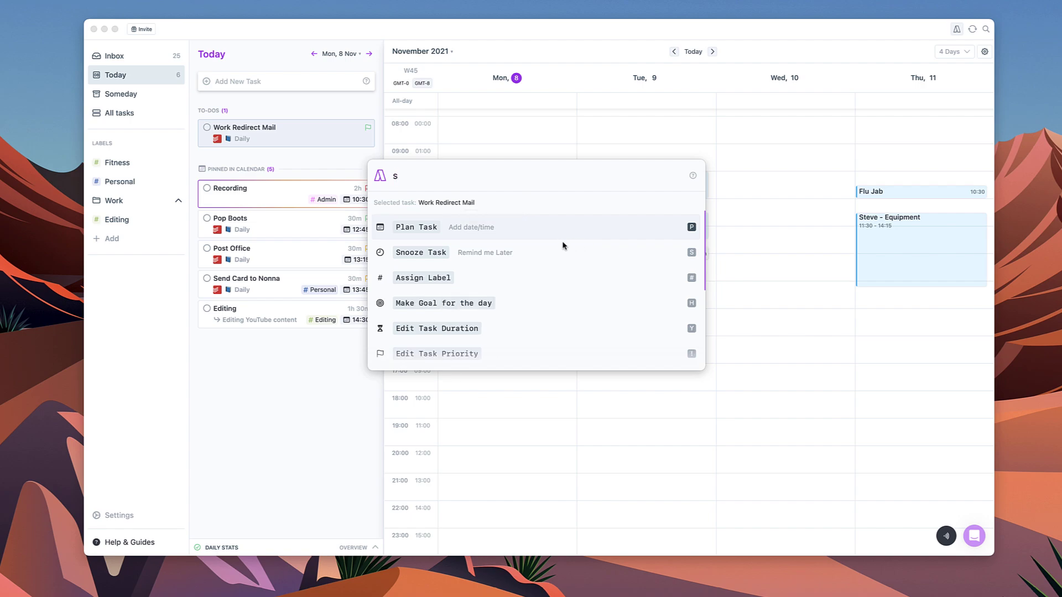
{"action": "left_click", "coordinate": [562, 245]}
{"action": "left_click", "coordinate": [506, 257]}
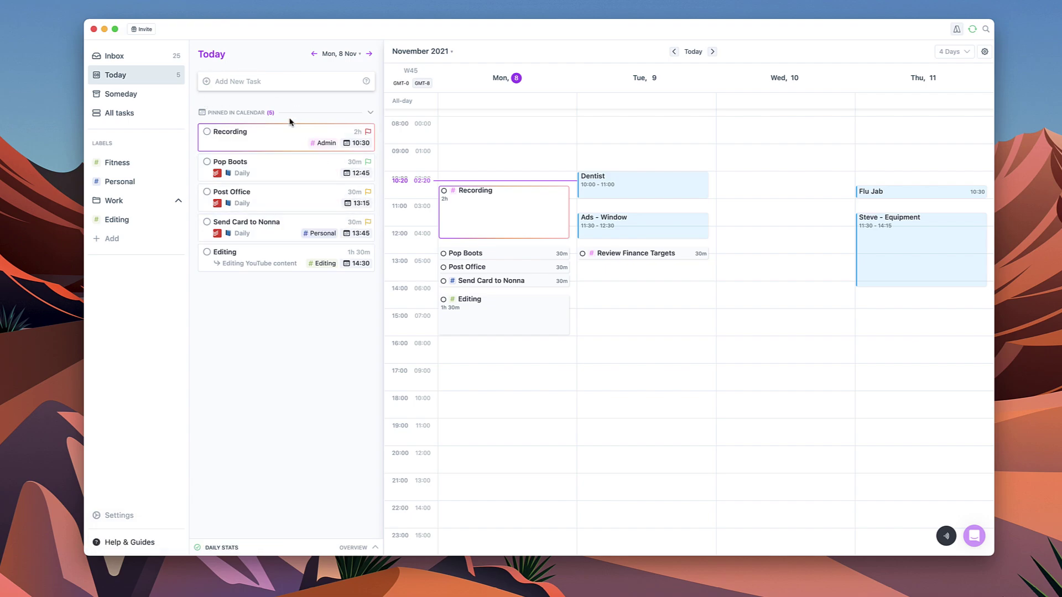
{"action": "left_click", "coordinate": [369, 54]}
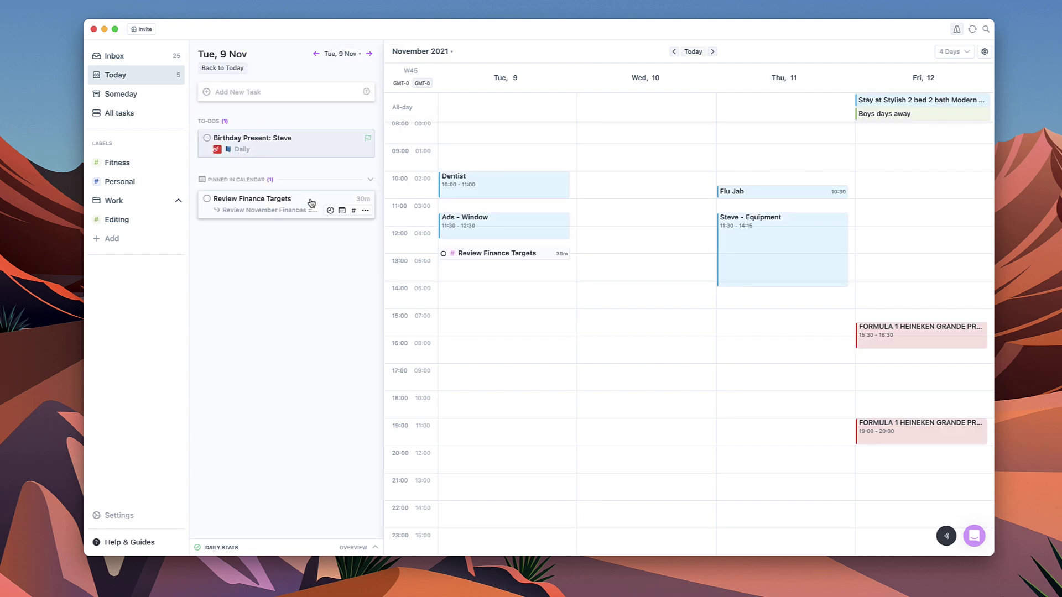
{"action": "left_click", "coordinate": [315, 55]}
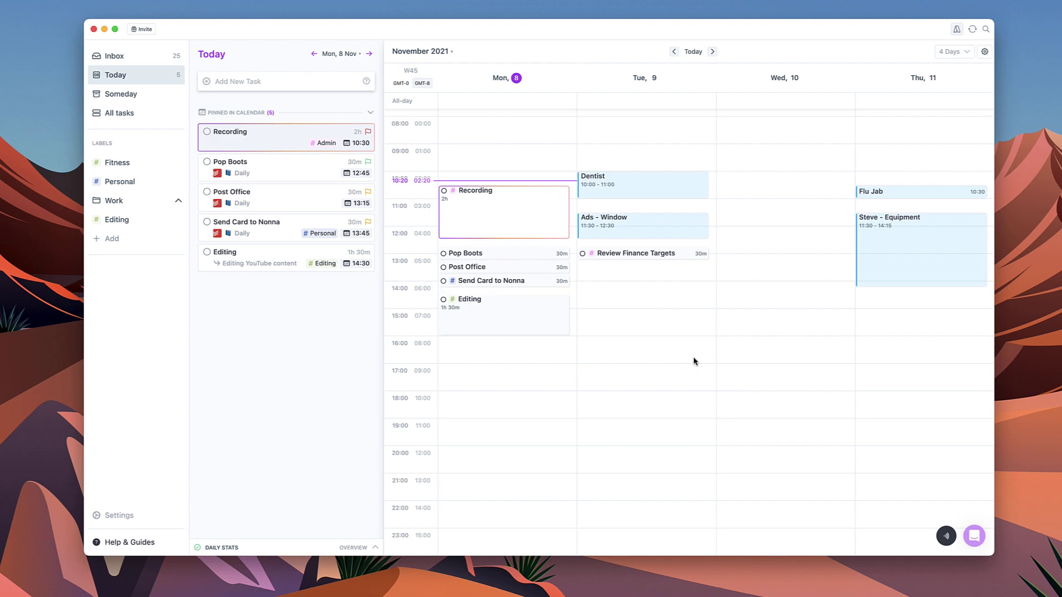
{"action": "left_click", "coordinate": [946, 537]}
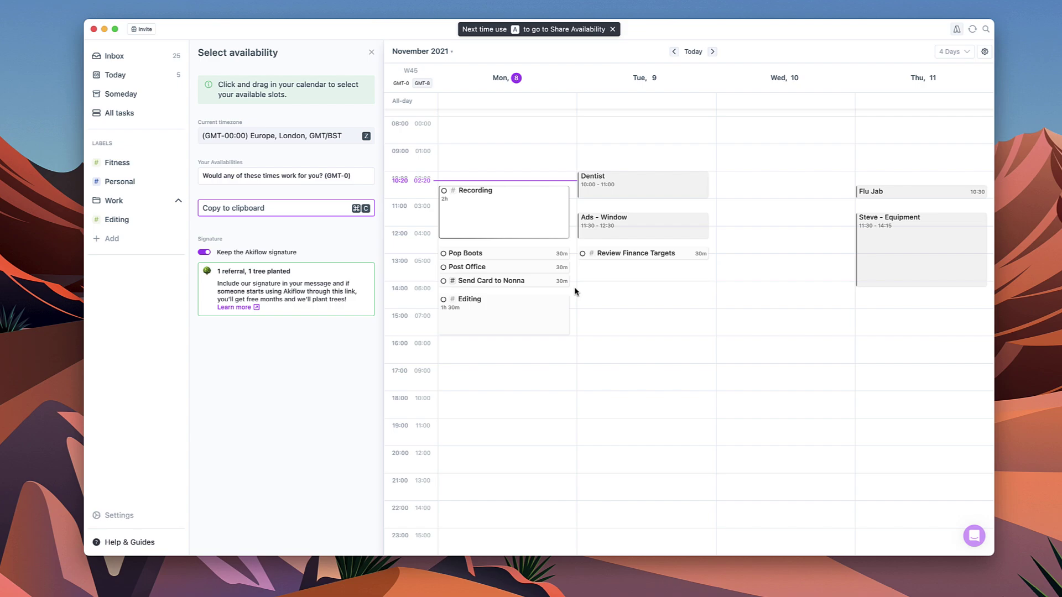
{"action": "left_click_drag", "start_coordinate": [621, 292], "coordinate": [622, 297]}
{"action": "left_click_drag", "start_coordinate": [622, 303], "coordinate": [624, 314]}
{"action": "left_click_drag", "start_coordinate": [625, 324], "coordinate": [641, 355]}
{"action": "left_click", "coordinate": [747, 257]}
{"action": "left_click", "coordinate": [751, 272]}
{"action": "left_click", "coordinate": [744, 307]}
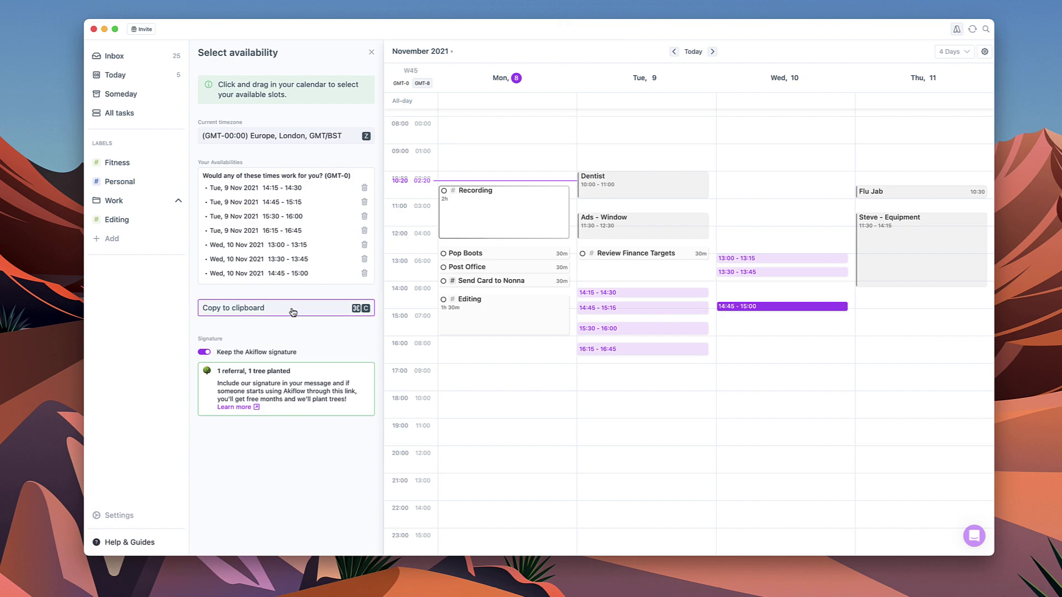
{"action": "left_click", "coordinate": [371, 53]}
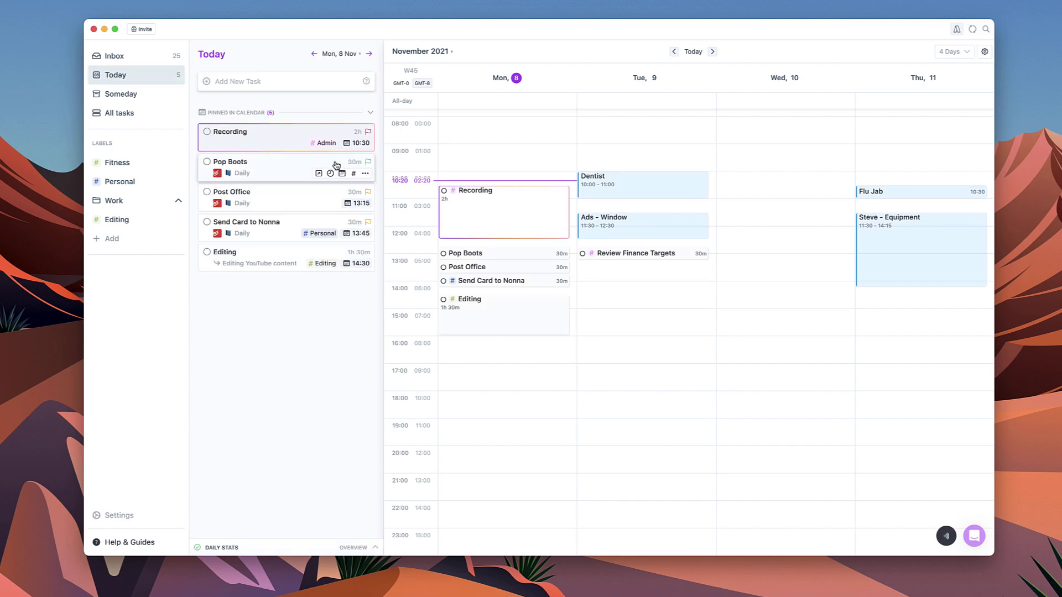